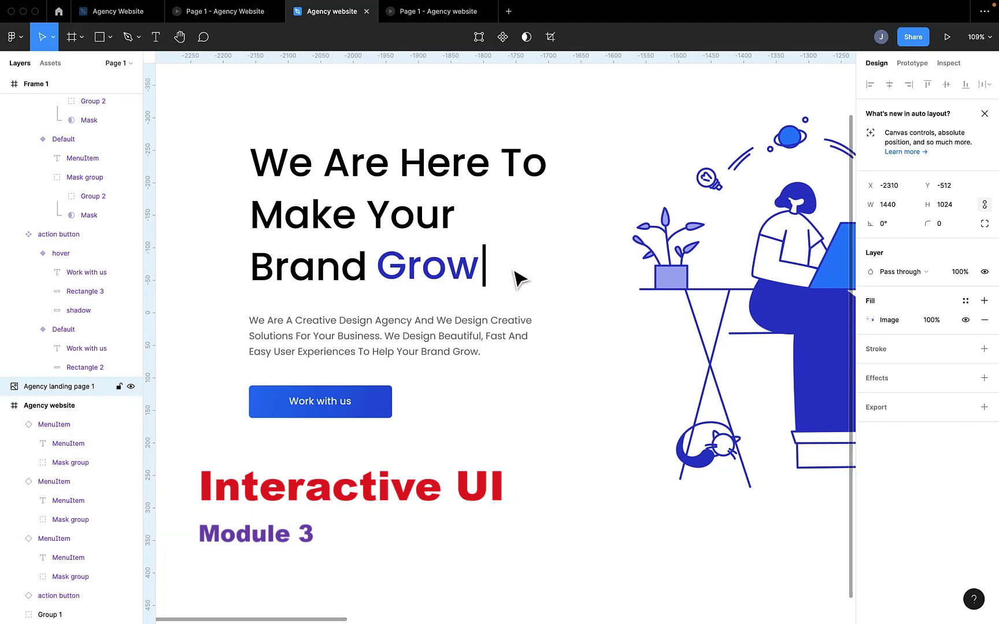
Step: Add the text "We are here to make you brand grow" at the first grid column of the Agency website frame, below the logo
scroll(521, 270, "down", 10)
scroll(531, 271, "right", 1)
scroll(586, 255, "up", 5)
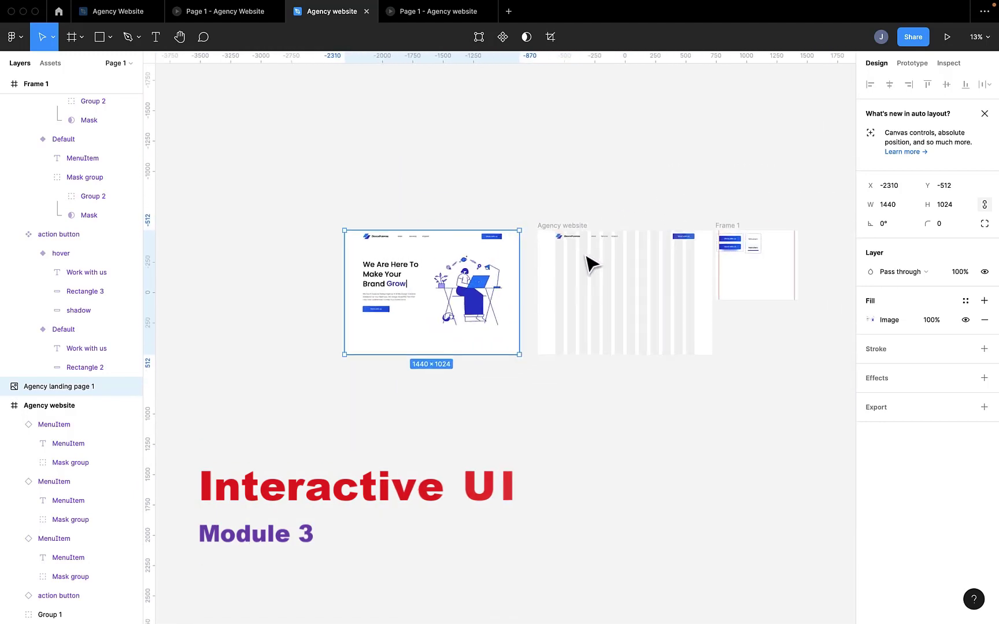
scroll(588, 263, "up", 5)
scroll(315, 213, "left", 1)
key("t")
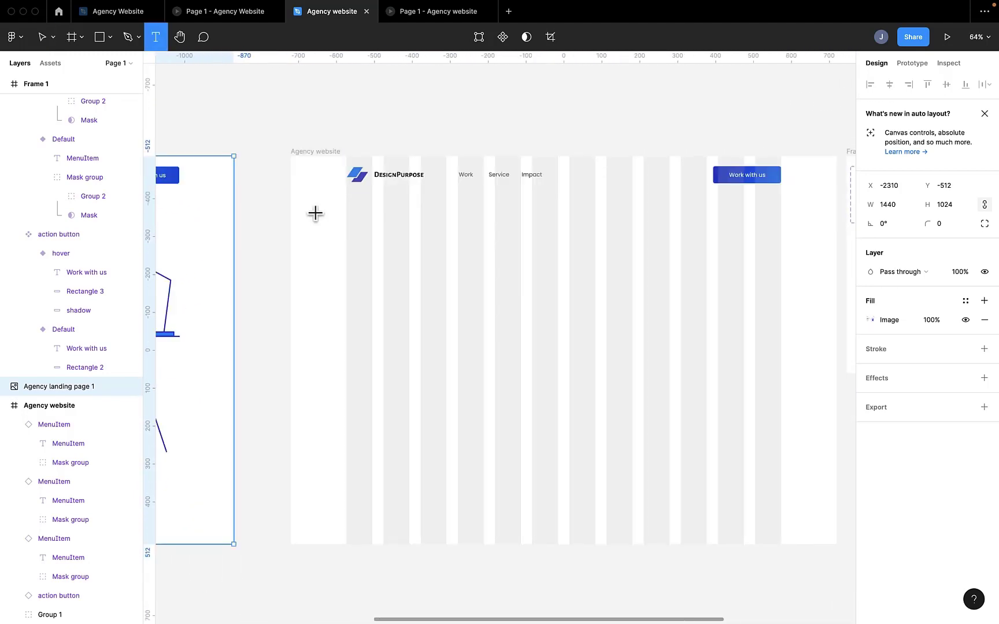
left_click(347, 238)
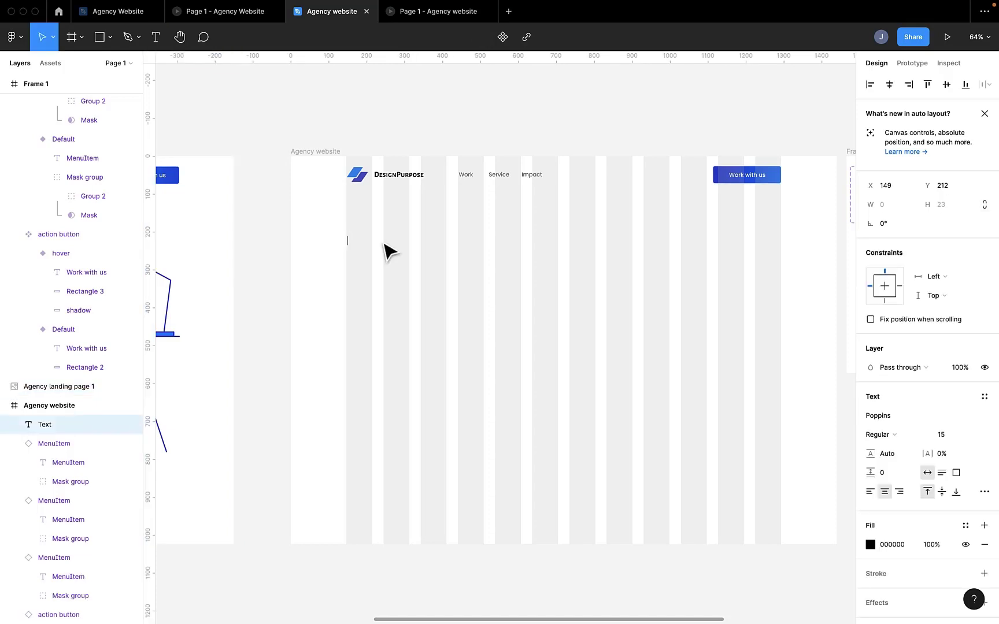
type("We")
key("BackSpace")
key("BackSpace")
key("BackSpace")
key("BackSpace")
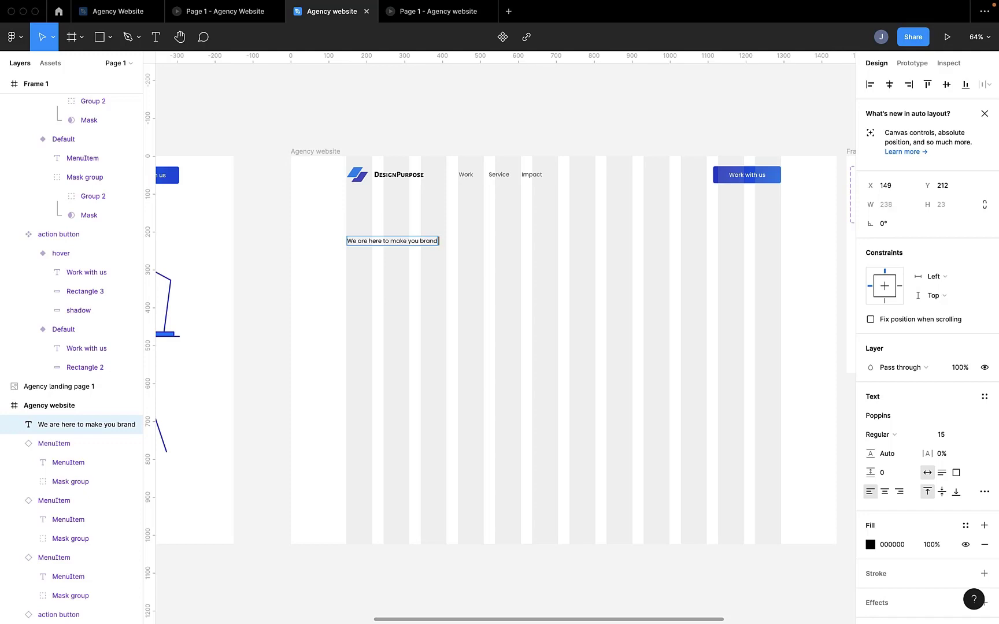
type("ow")
key("Escape")
Step: Set the heading's font size to 60 and narrow its text box to about 480 px wide
scroll(407, 312, "up", 5)
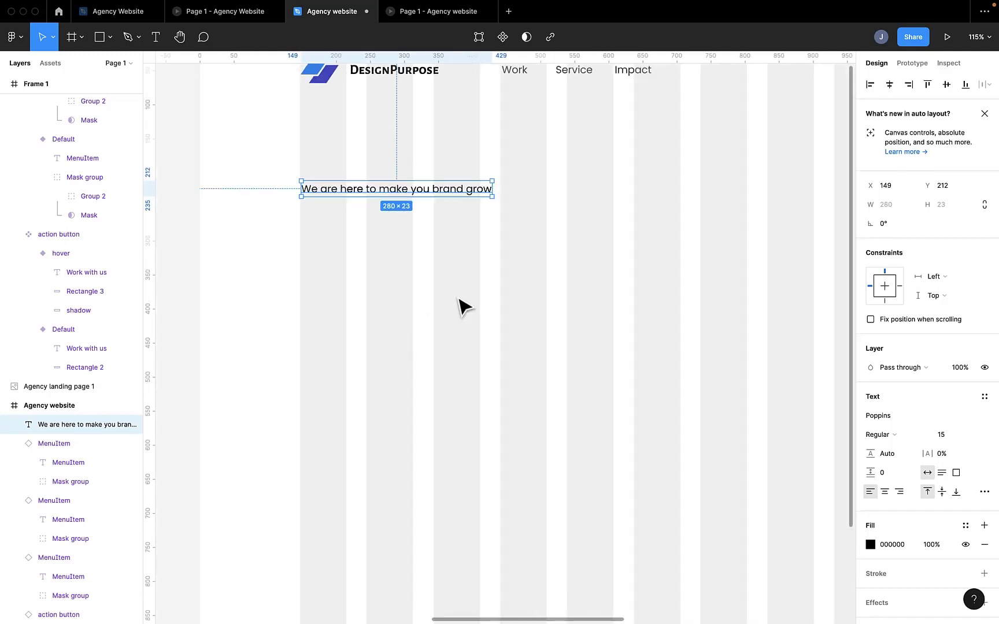
scroll(698, 452, "down", 5)
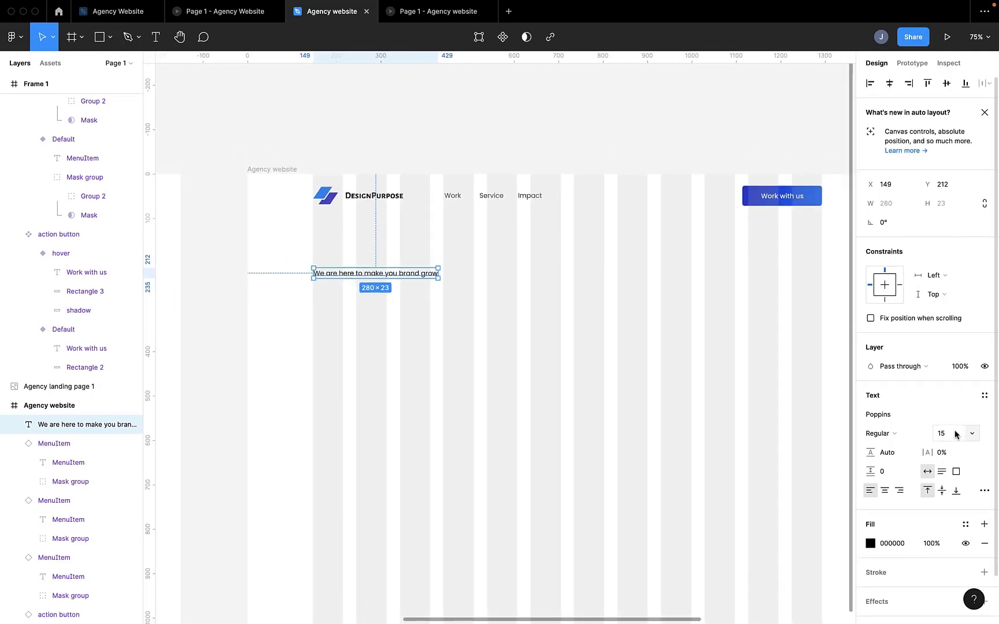
left_click(948, 433)
key("Return")
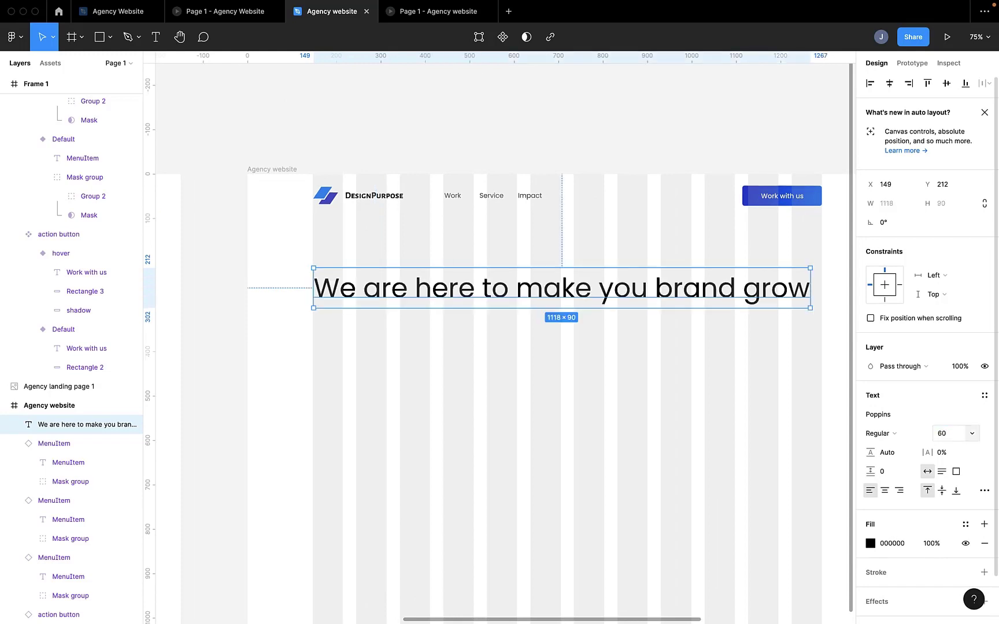
left_click_drag(806, 287, 527, 287)
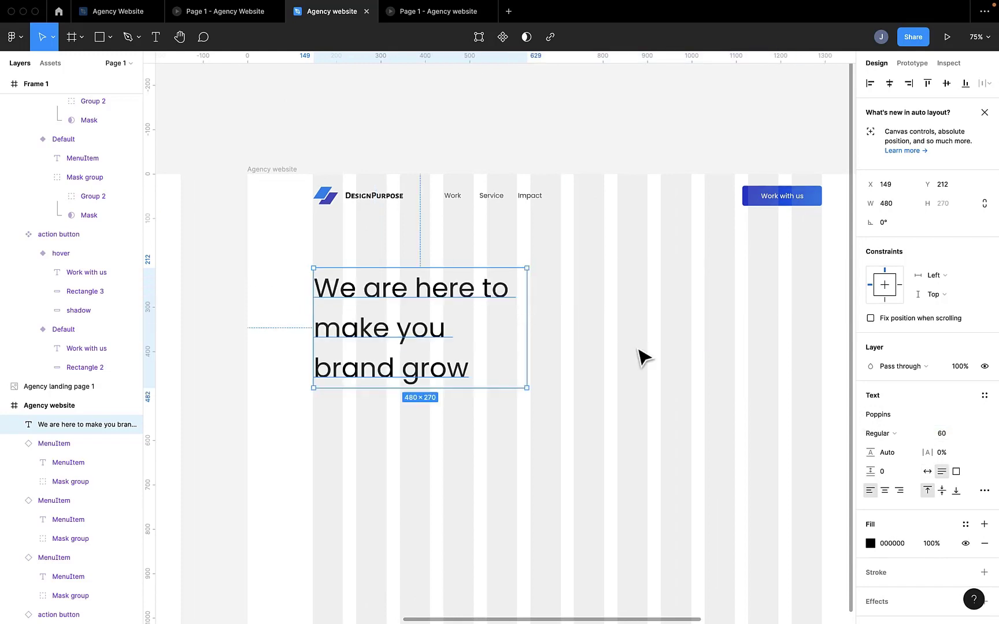
Step: Set the heading's letter case to title case and its font weight to Medium
left_click(983, 491)
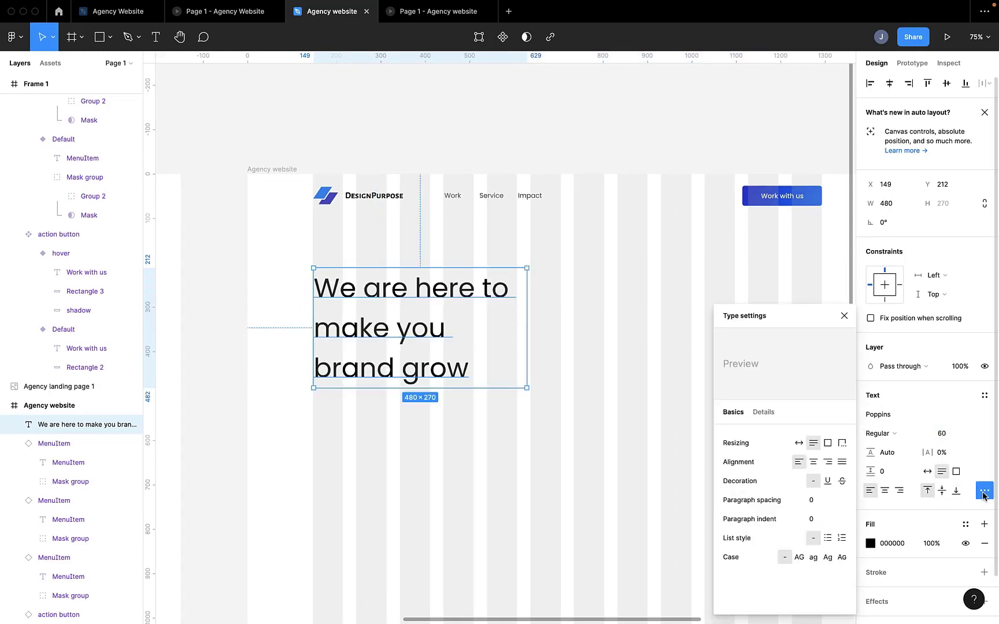
left_click(827, 557)
left_click(852, 325)
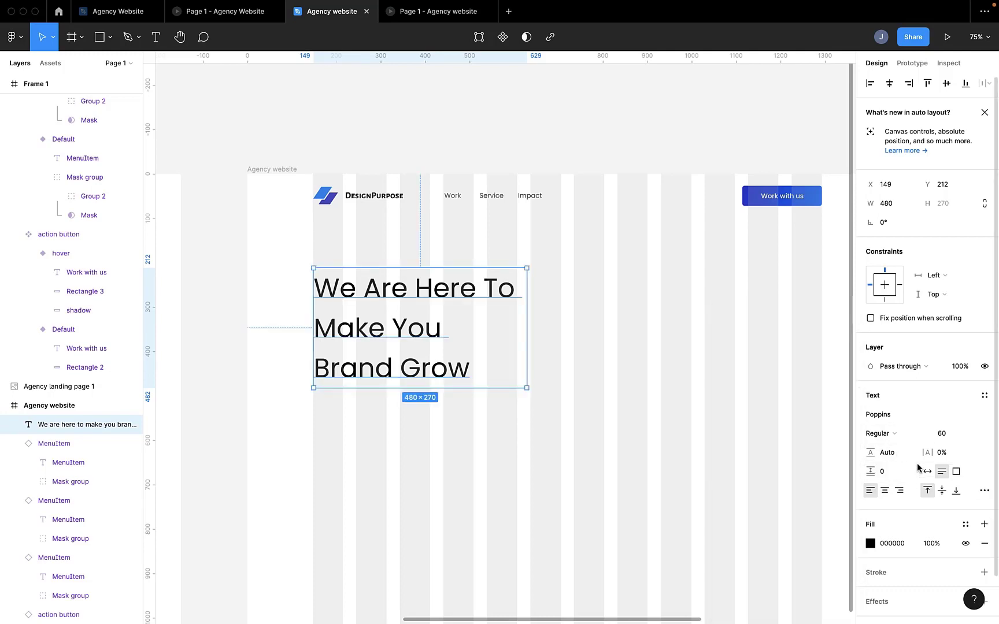
left_click(896, 434)
left_click(902, 452)
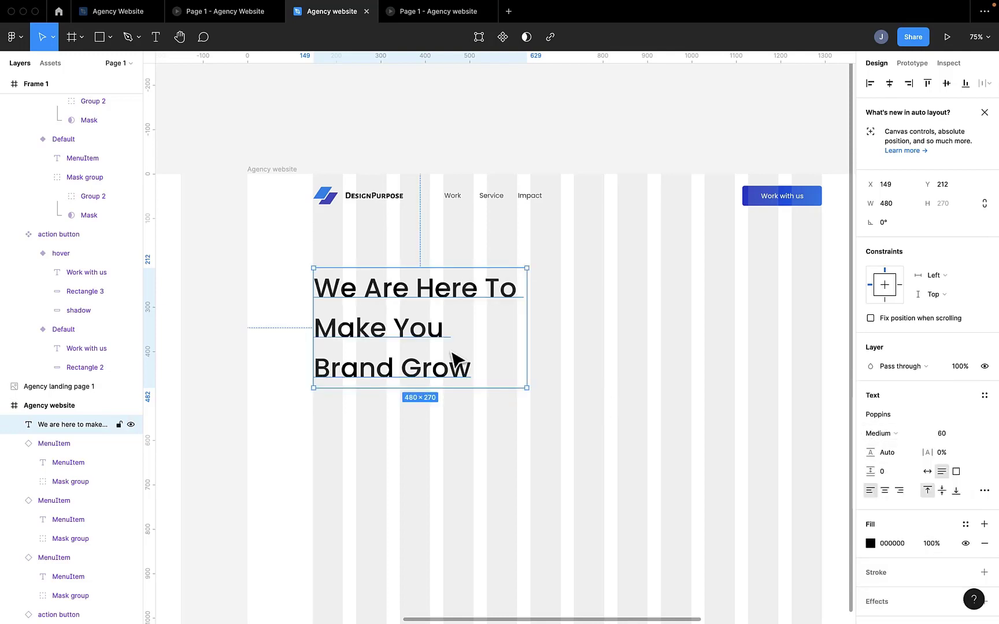
Step: Duplicate the heading to the empty area beside it, replace its text with "Grow" and narrow the box to about 168 px
left_click(575, 364)
left_click(434, 371)
left_click_drag(437, 376, 731, 415)
double_click(666, 391)
type("Grow")
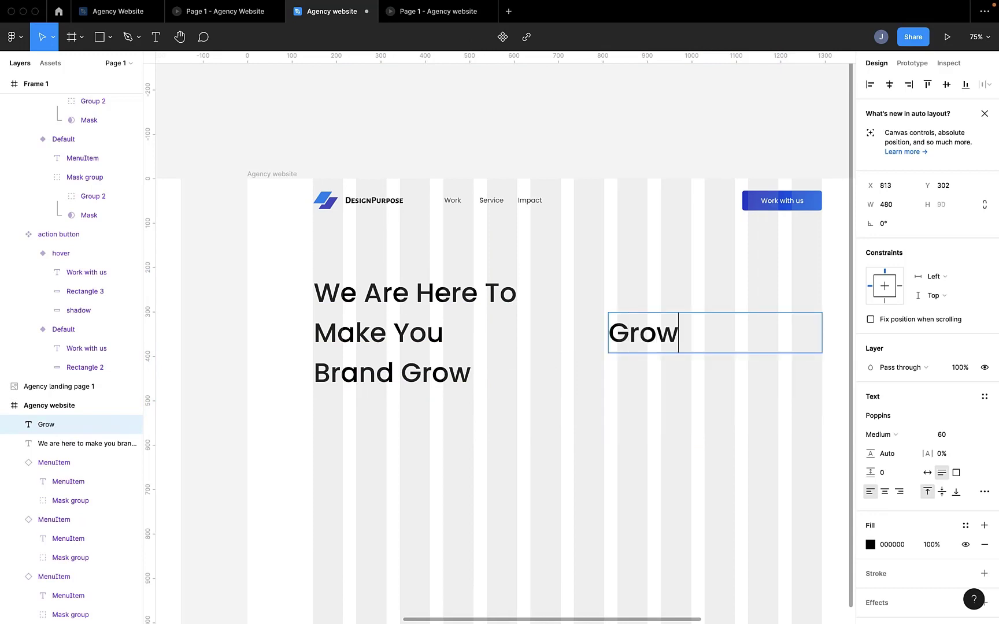
key("Escape")
left_click_drag(823, 332, 683, 327)
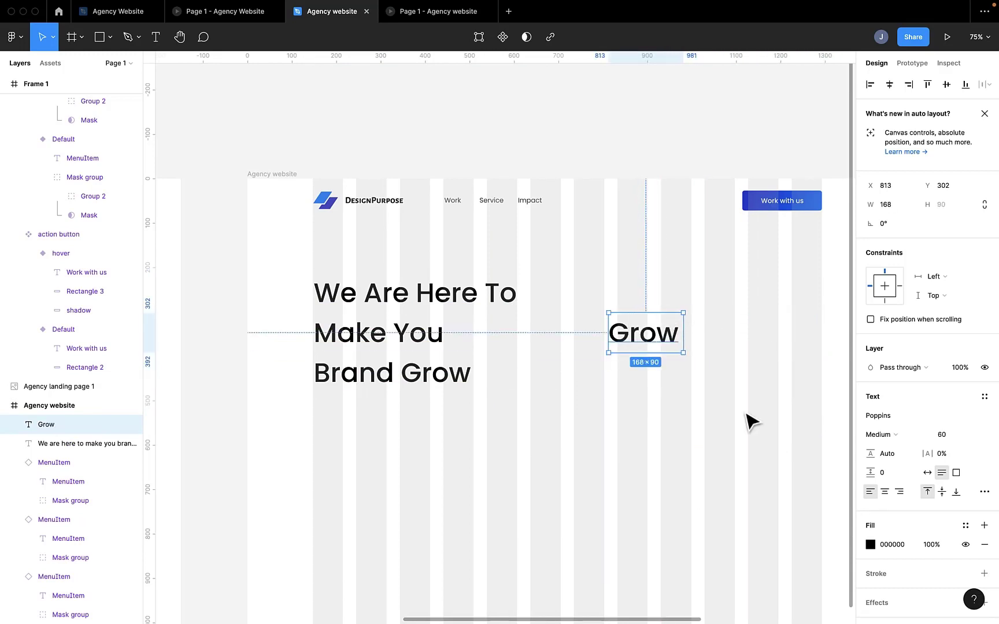
Step: Delete the word "grow" from the end of the main heading
double_click(440, 381)
left_click(475, 370)
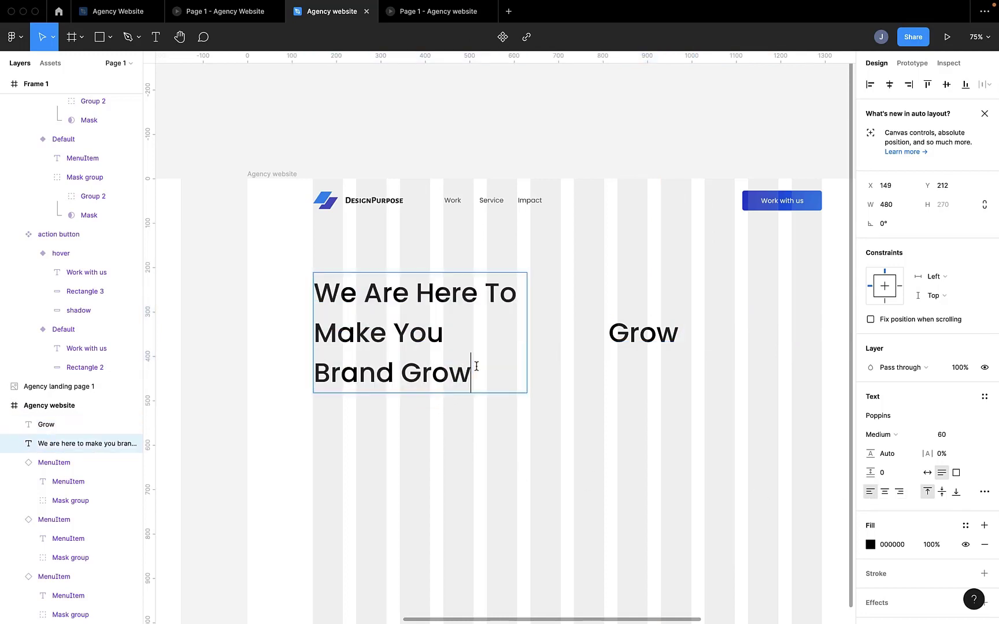
key("BackSpace")
key("BackSpace")
key("BackSpace")
key("BackSpace")
key("BackSpace")
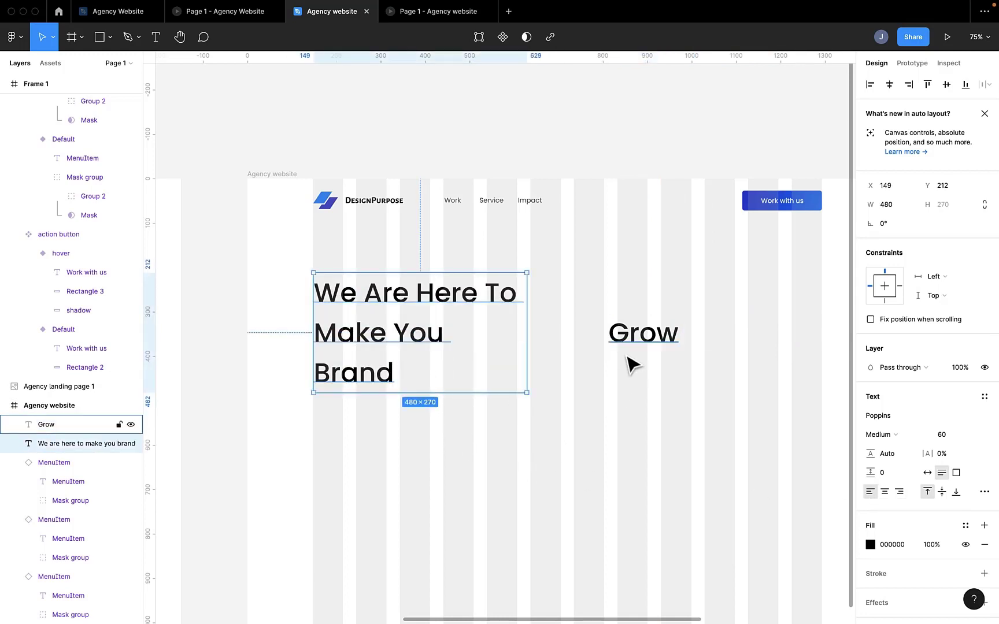
Step: Duplicate the separate Grow text just below itself and change the copy's text to "Soar"
left_click(636, 340)
key("super+d")
left_click_drag(640, 340, 647, 390)
double_click(641, 370)
type("Soar")
Step: Fill the Grow text with the dark blue document color 312ECB and the Soar text with the lighter blue 007AFF
left_click(653, 346)
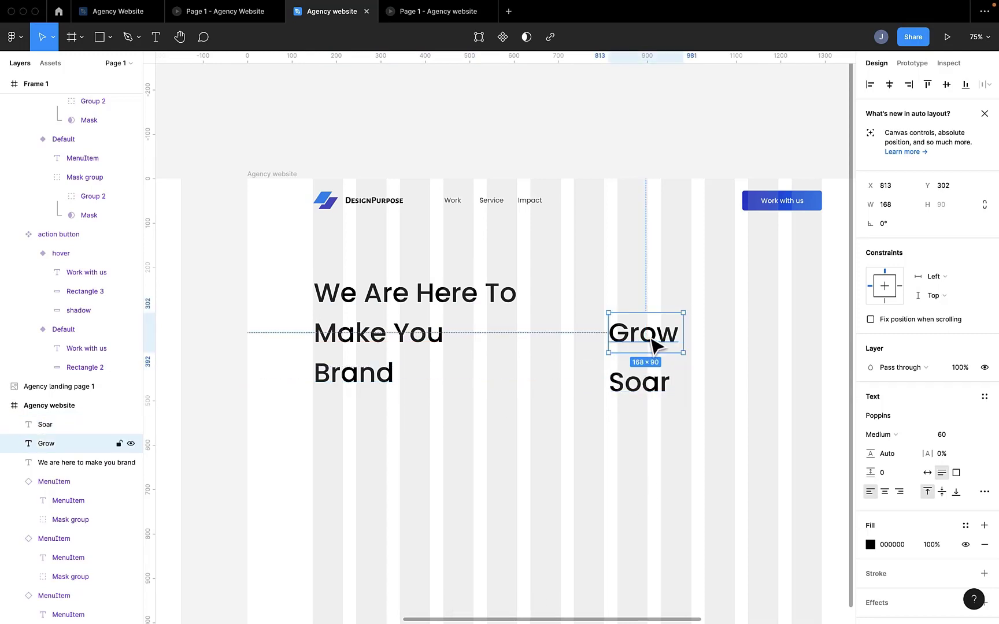
left_click(870, 545)
left_click(728, 567)
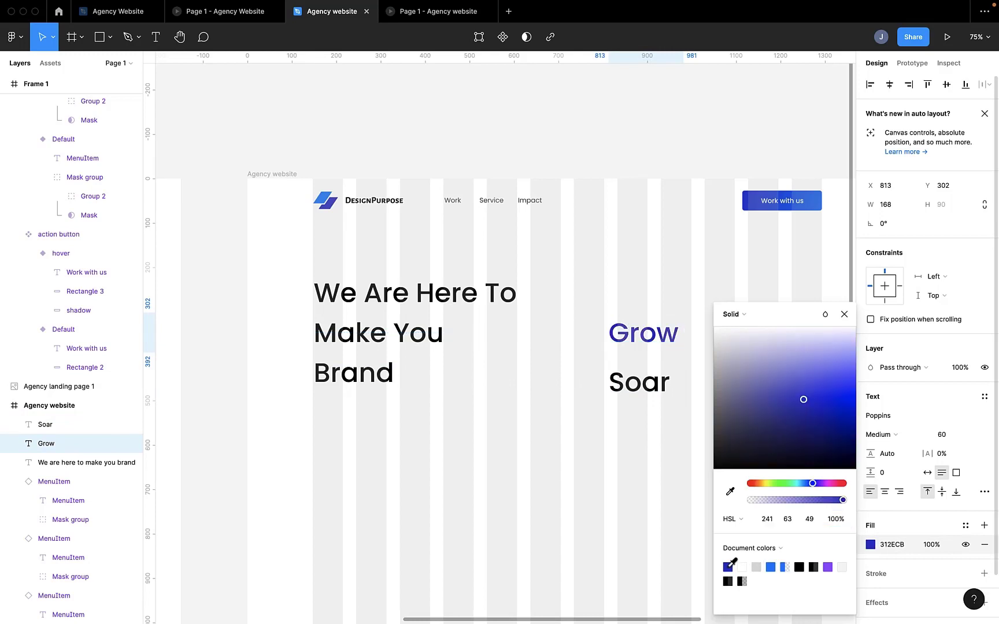
left_click(640, 397)
left_click(870, 545)
left_click(771, 567)
left_click(629, 497)
Step: Move the Grow and Soar texts together into Frame 1, below the button and menu item components
scroll(629, 497, "right", 2)
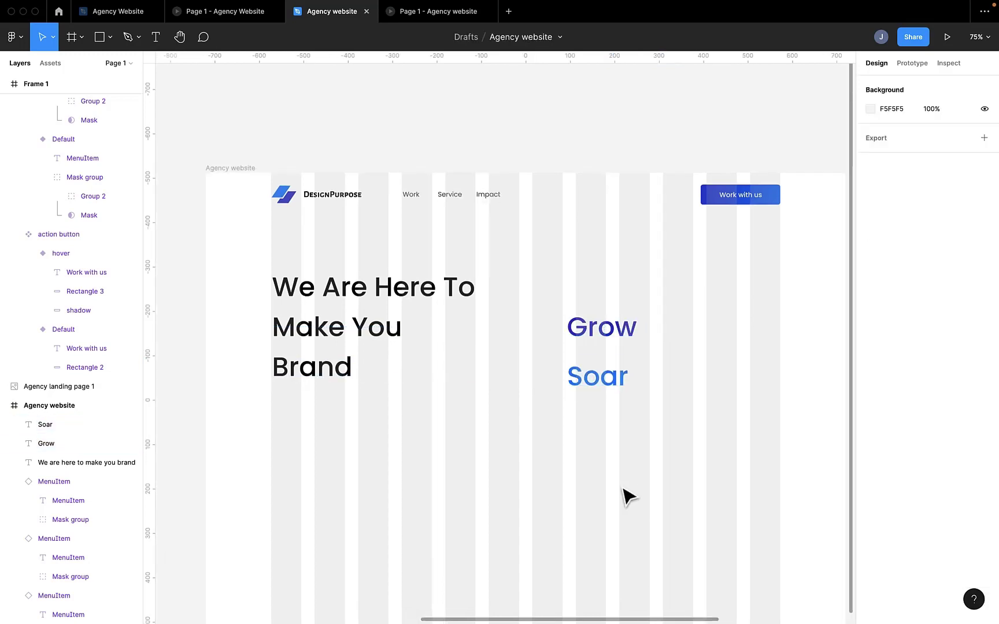
scroll(629, 497, "right", 5)
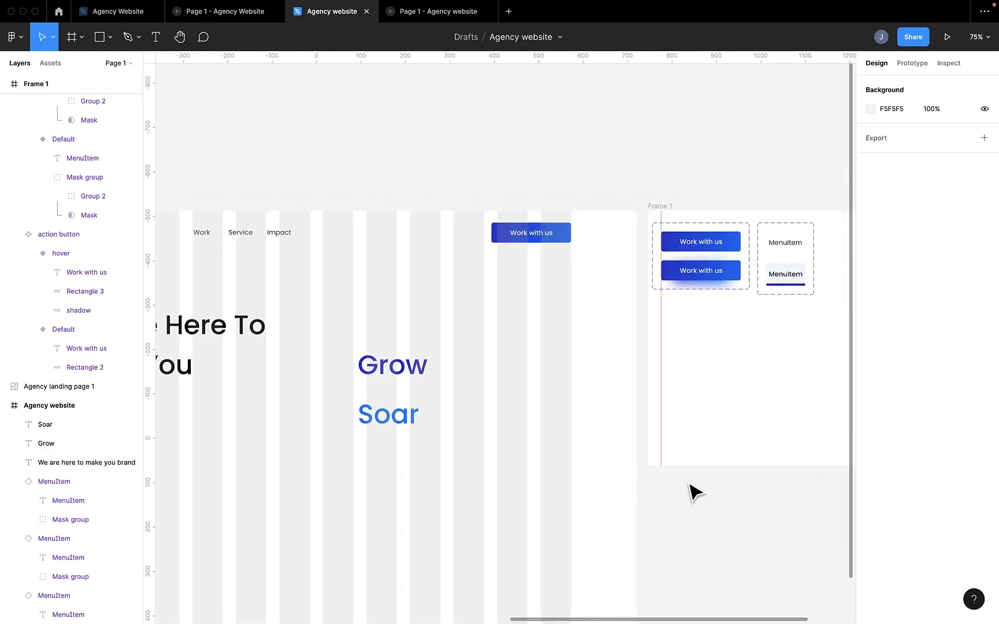
left_click(414, 427)
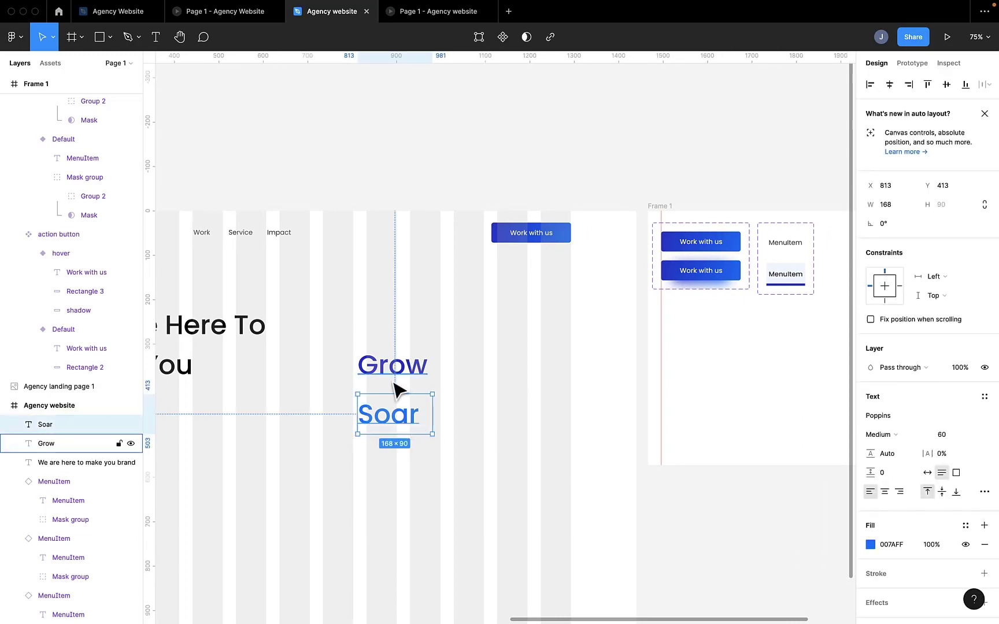
left_click(404, 368, "shift")
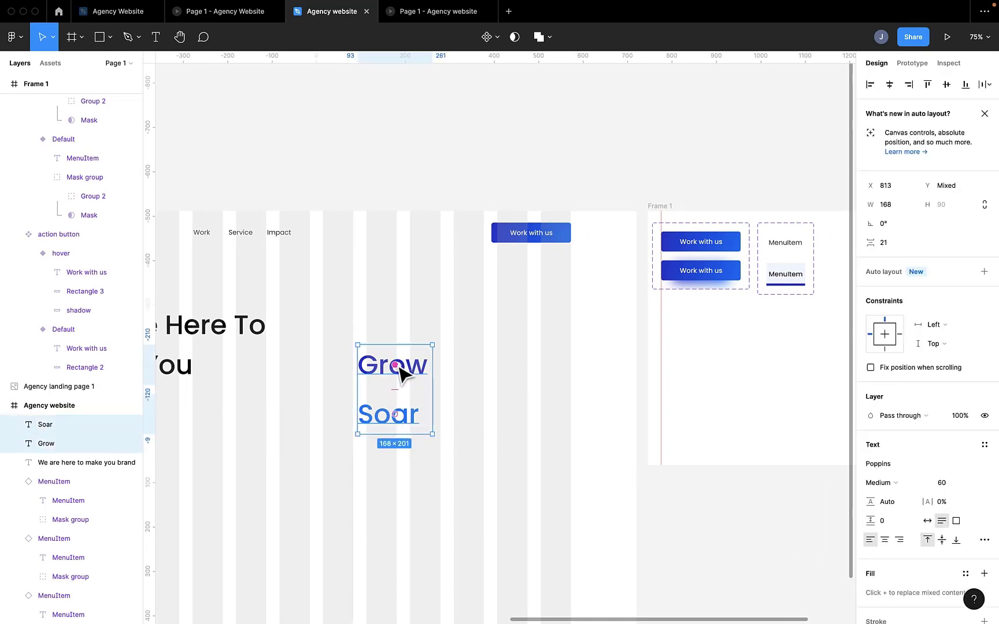
left_click_drag(407, 368, 723, 380)
scroll(724, 380, "right", 3)
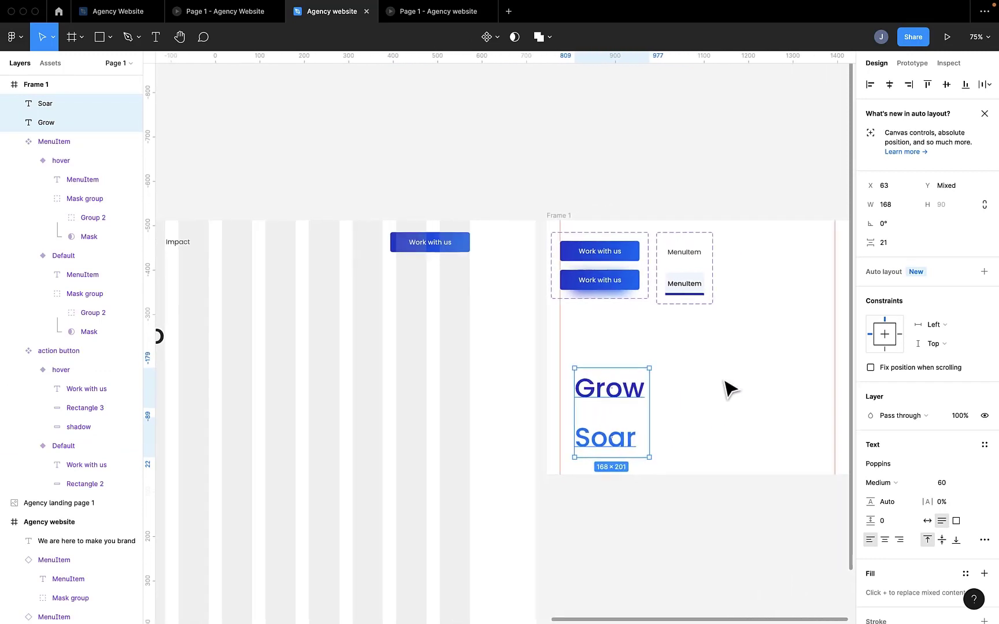
Step: Draw a rectangle about 117 × 69 px below the menu item component and move the Grow text directly beneath it
left_click(578, 364)
scroll(576, 363, "up", 3)
key("r")
mouse_move(545, 335)
left_mouse_down()
mouse_move(606, 347)
mouse_move(612, 377)
left_mouse_up()
left_click_drag(476, 414, 583, 405)
left_click(579, 366)
scroll(581, 367, "up", 5)
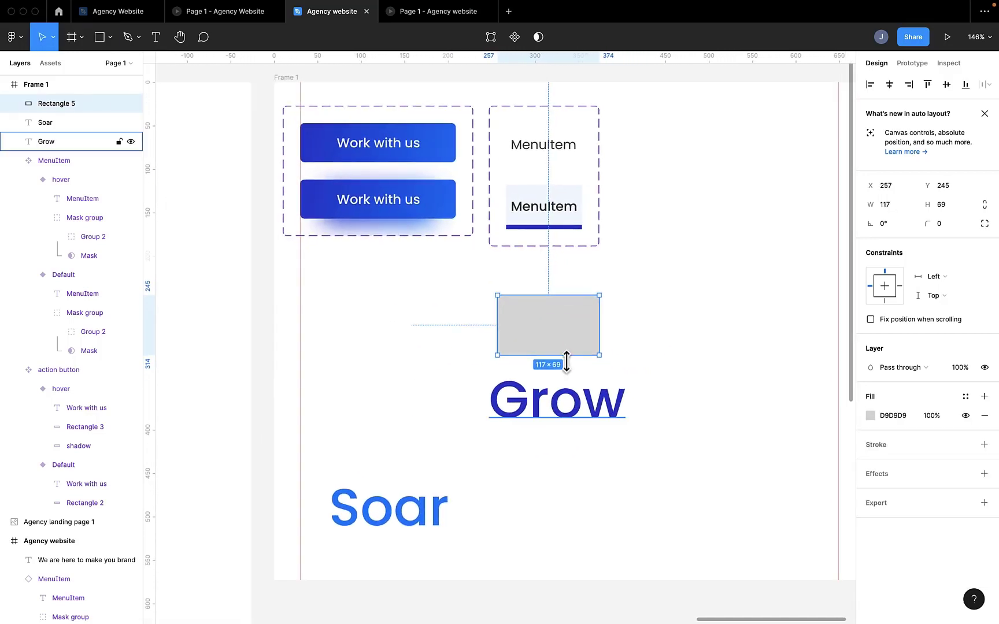
Step: Move the grey rectangle onto the Grow text and bring the text in front of it
left_click_drag(559, 327, 551, 401)
right_click(629, 402)
left_click(653, 382)
left_click(475, 433)
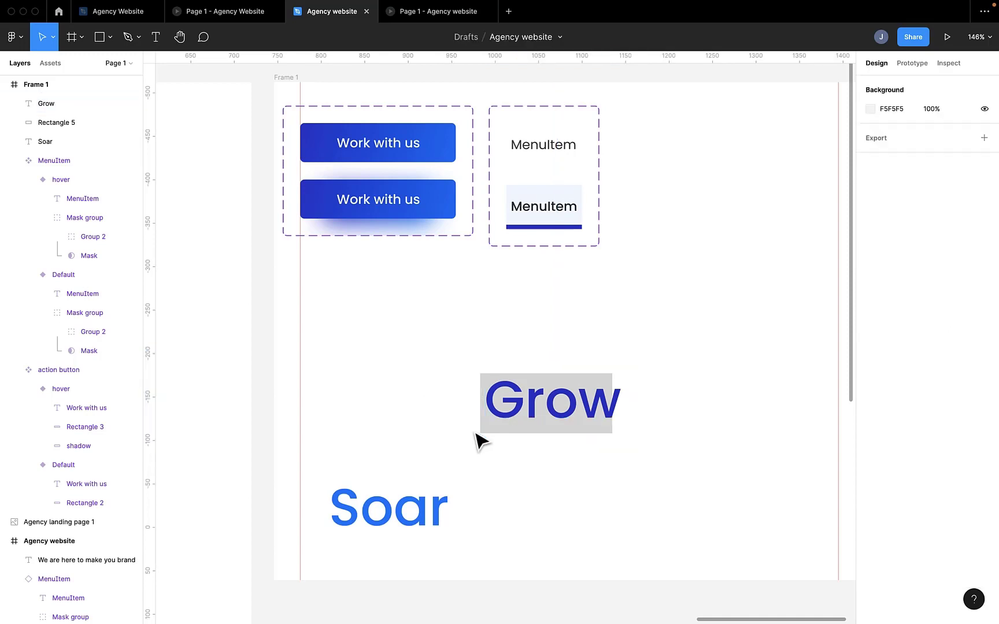
Step: Widen the grey rectangle to about 179 px so it extends past both ends of the Grow text
scroll(476, 432, "up", 5)
left_click(495, 430)
scroll(502, 426, "down", 7)
left_click_drag(584, 412, 601, 425)
scroll(598, 413, "up", 6)
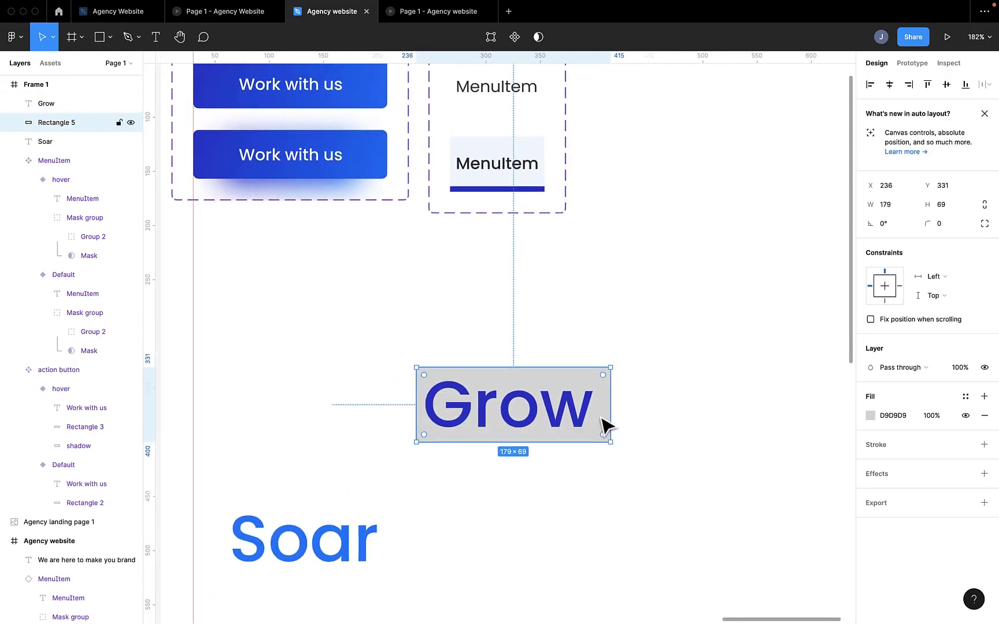
Step: Draw a vertical rectangle about 9 × 69 px at the right end of the grey rectangle and rename its layer "bar"
key("r")
left_click_drag(597, 369, 610, 442)
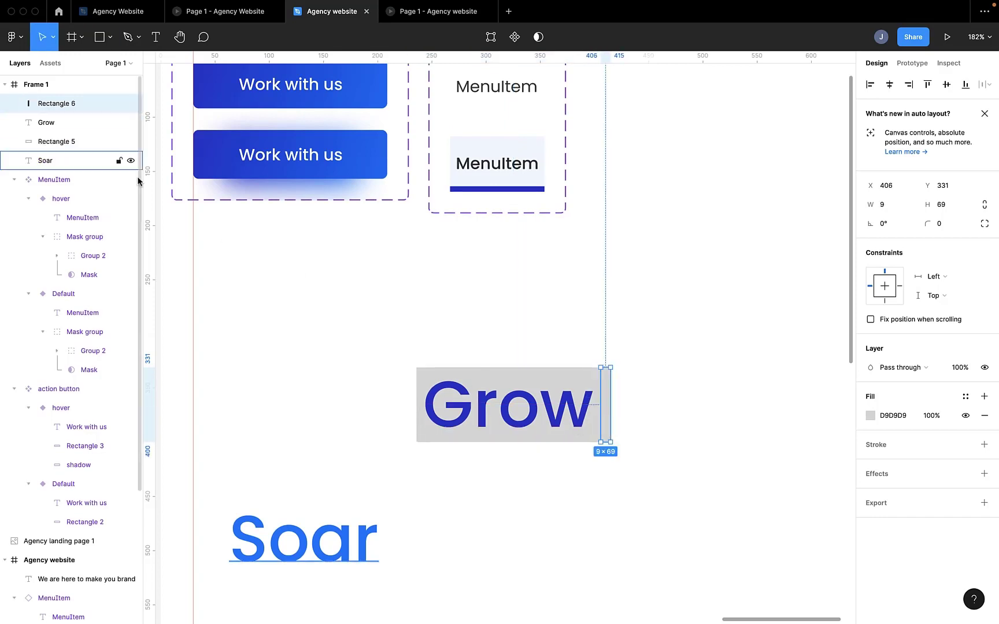
double_click(70, 104)
key("Return")
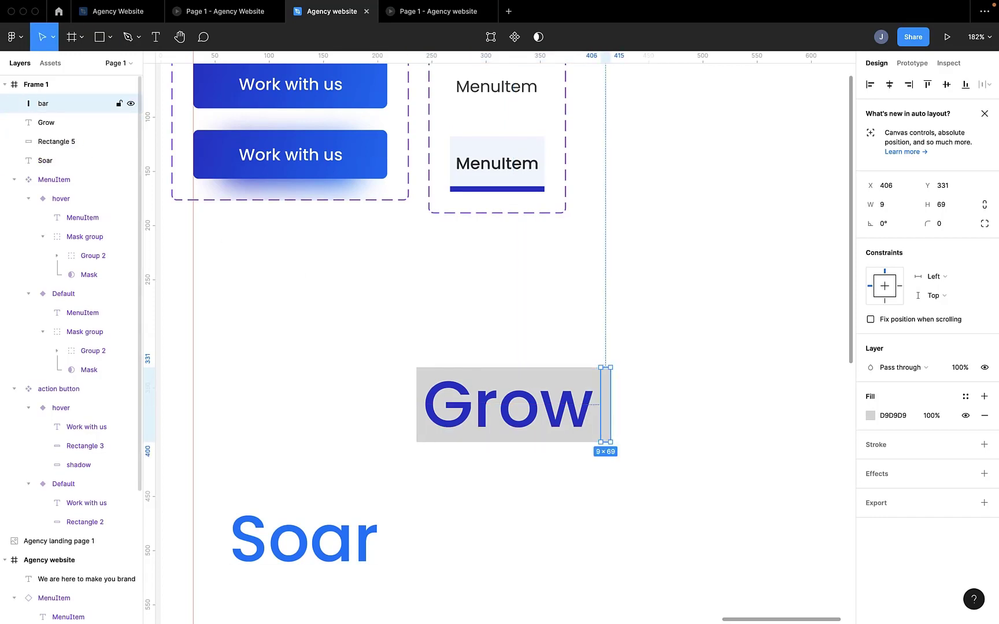
Step: Narrow the bar to about 5 px wide and fill it with fully opaque black
left_click_drag(599, 396, 603, 395)
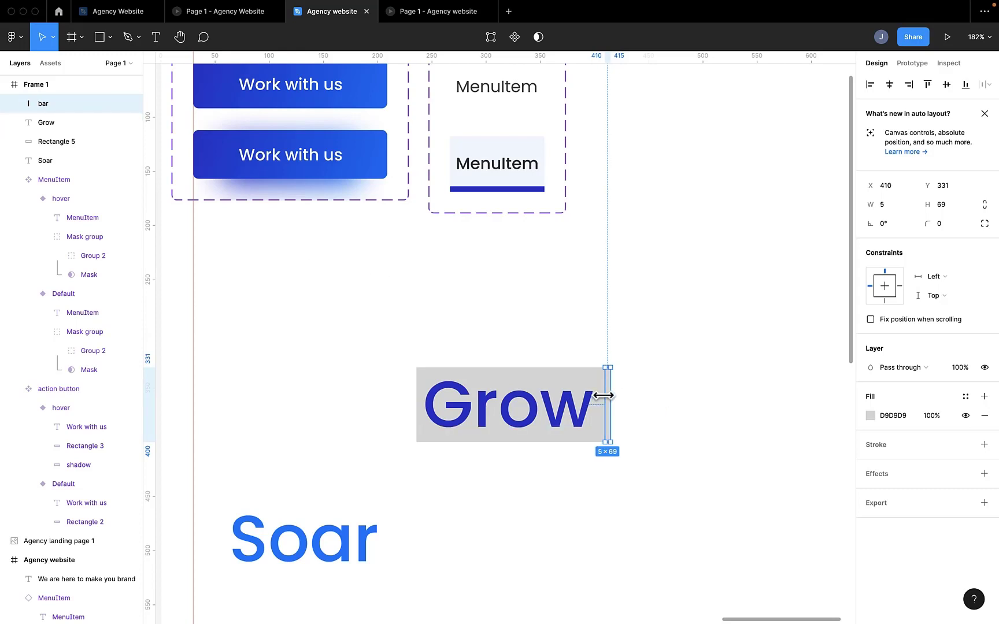
left_click(869, 416)
left_click(742, 580)
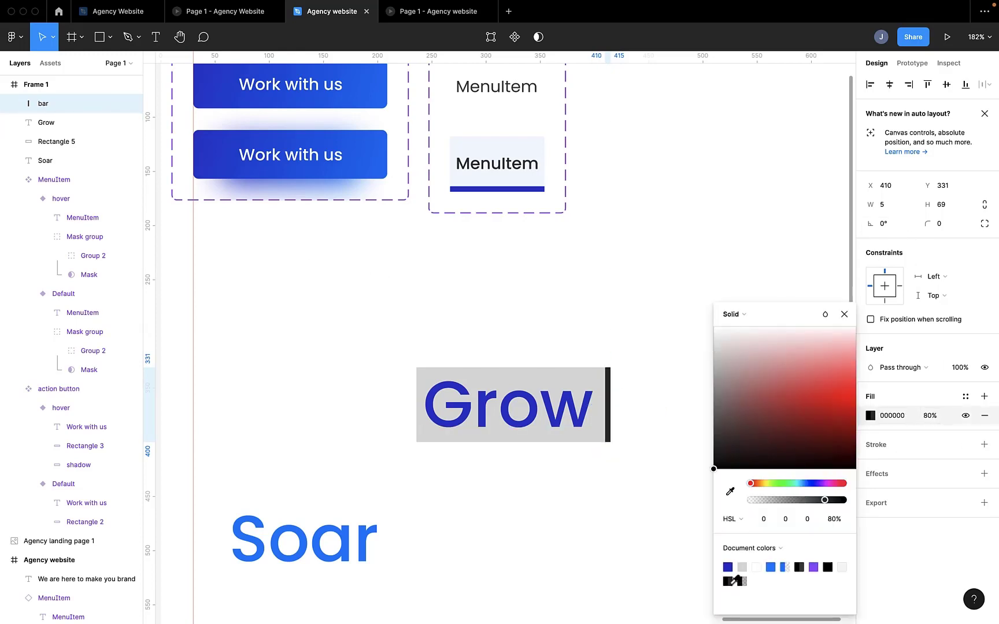
left_click(826, 501)
Step: Rename the grey rectangle's layer to "mask"
left_click(421, 434)
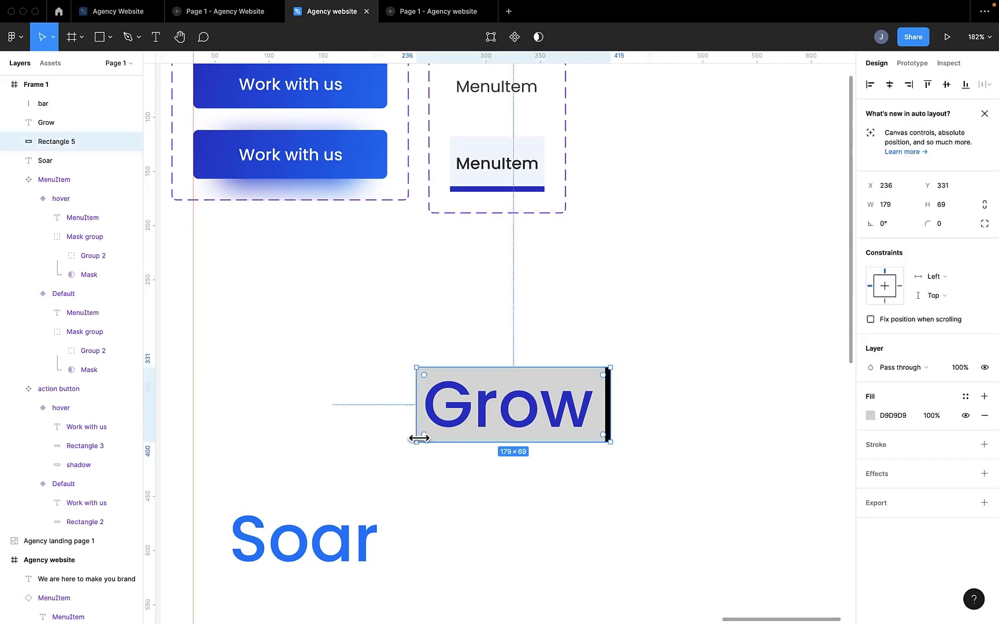
double_click(83, 145)
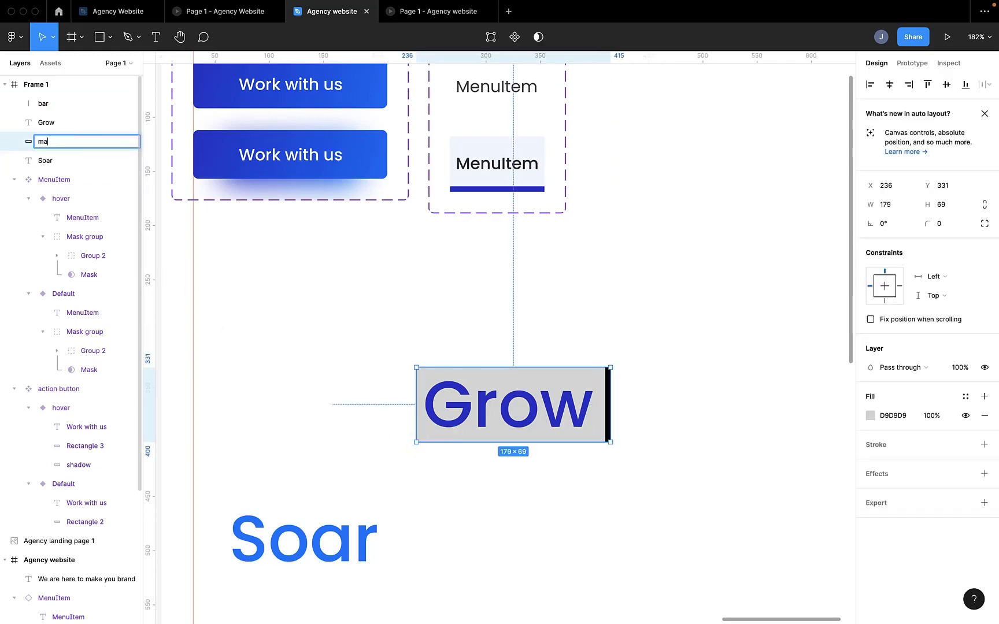
key("Return")
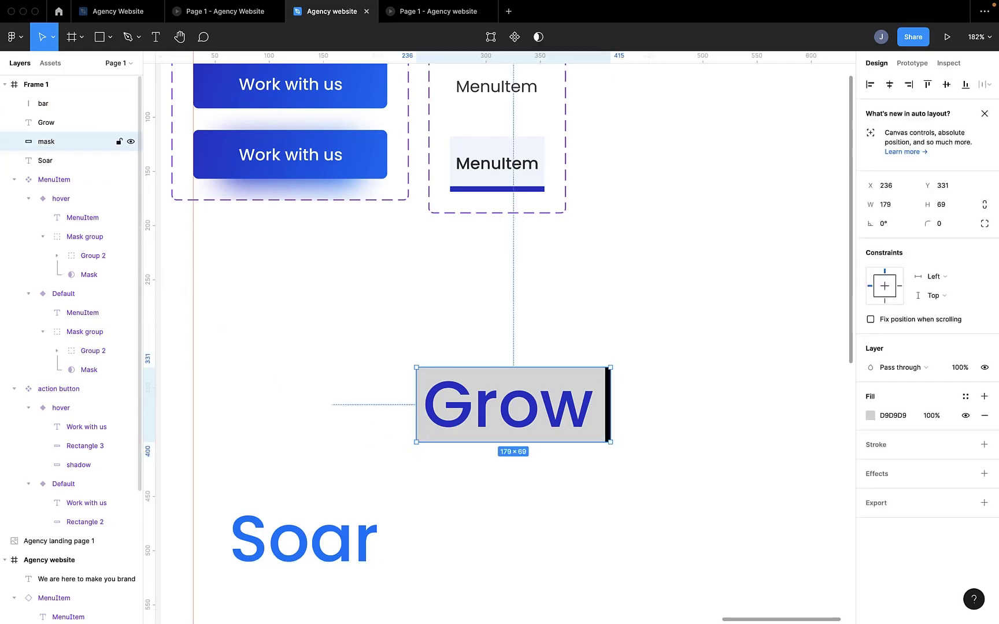
Step: Select the Grow text with the mask rectangle and mask the text with that rectangle
right_click(441, 400)
left_click(431, 401)
scroll(493, 409, "down", 3)
scroll(493, 410, "up", 3)
left_click(509, 417, "shift")
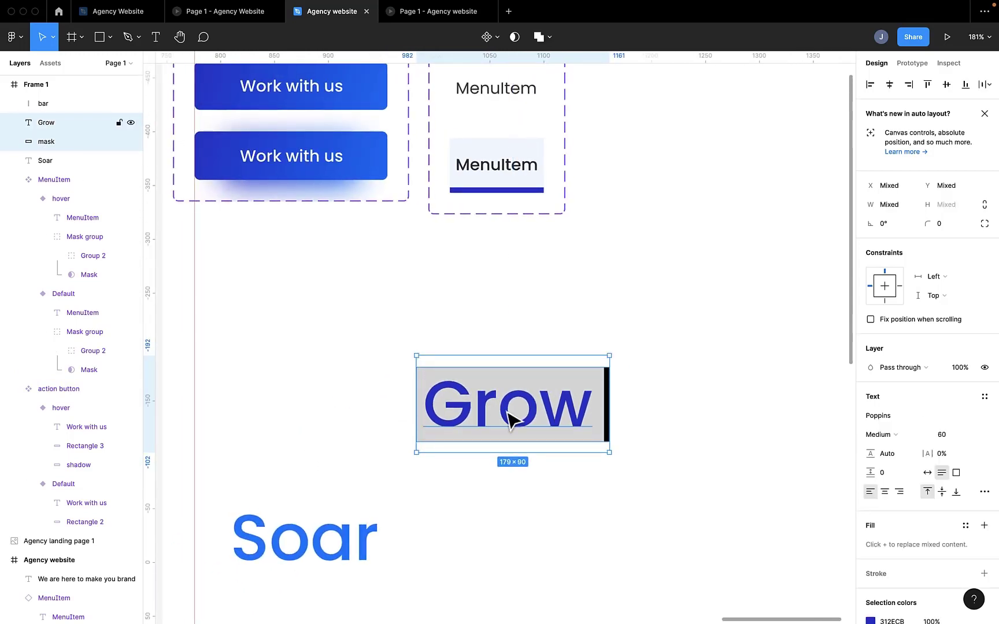
left_click(514, 37)
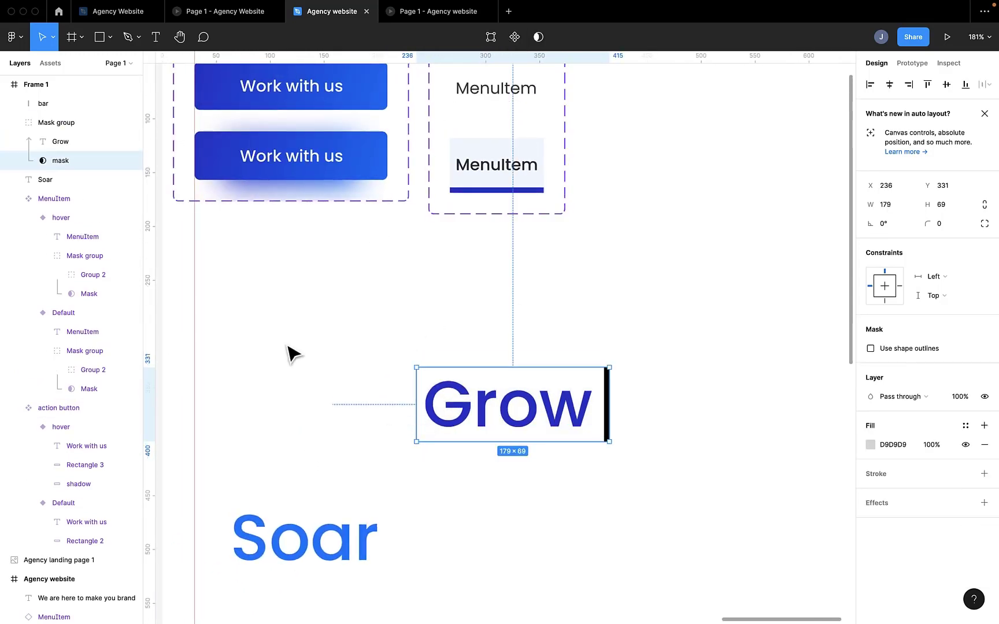
Step: Move the Soar text to just above the masked Grow text
left_click(373, 552)
left_click_drag(372, 552, 615, 291)
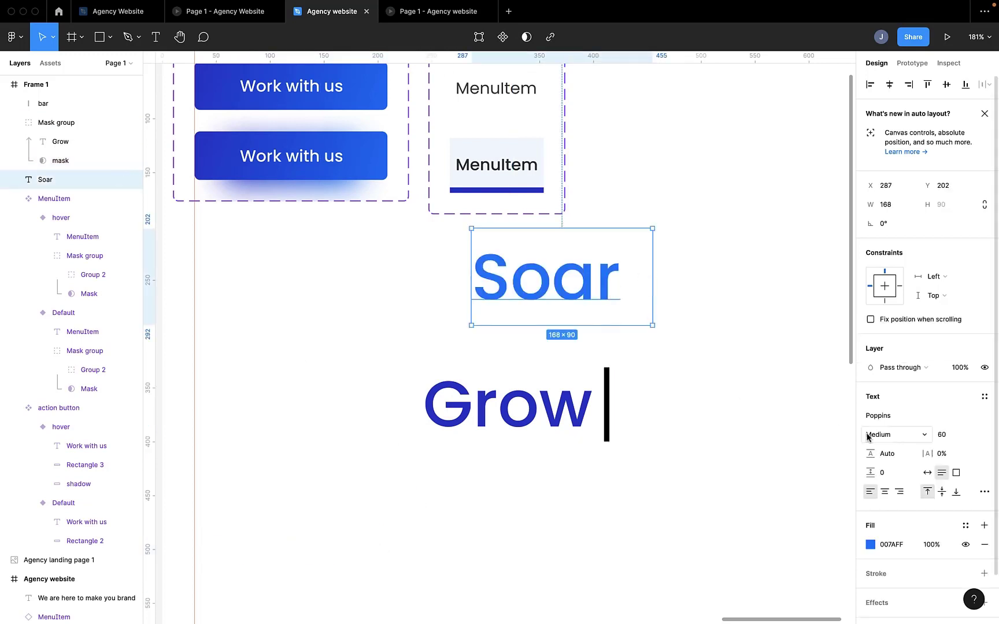
Step: Set the Soar text to auto width, place it inside the mask group between Grow and the mask, and position it over Grow
left_click(927, 472)
left_click_drag(575, 315, 572, 323)
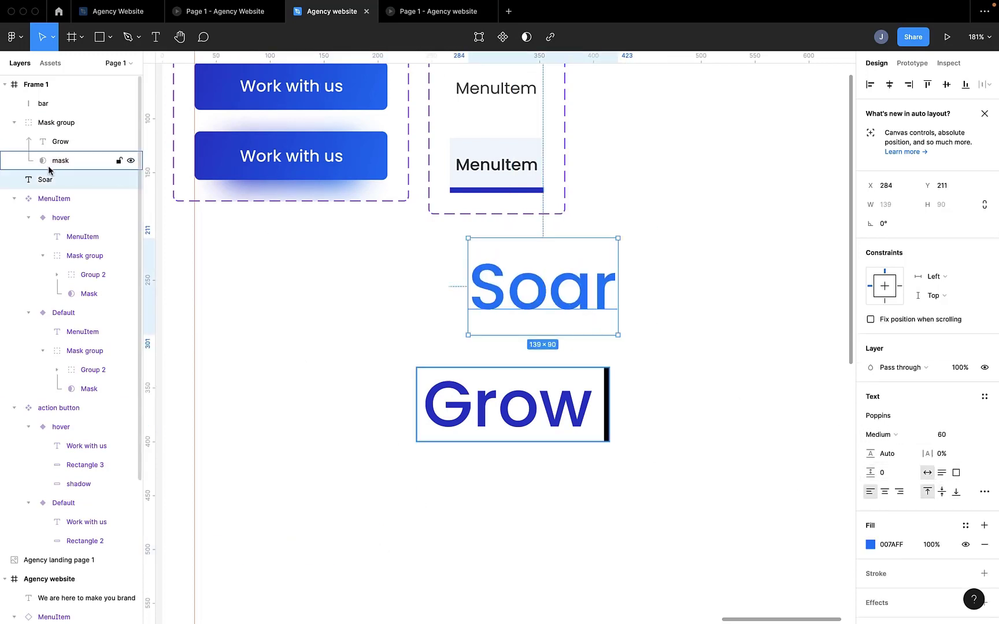
left_click_drag(40, 182, 50, 154)
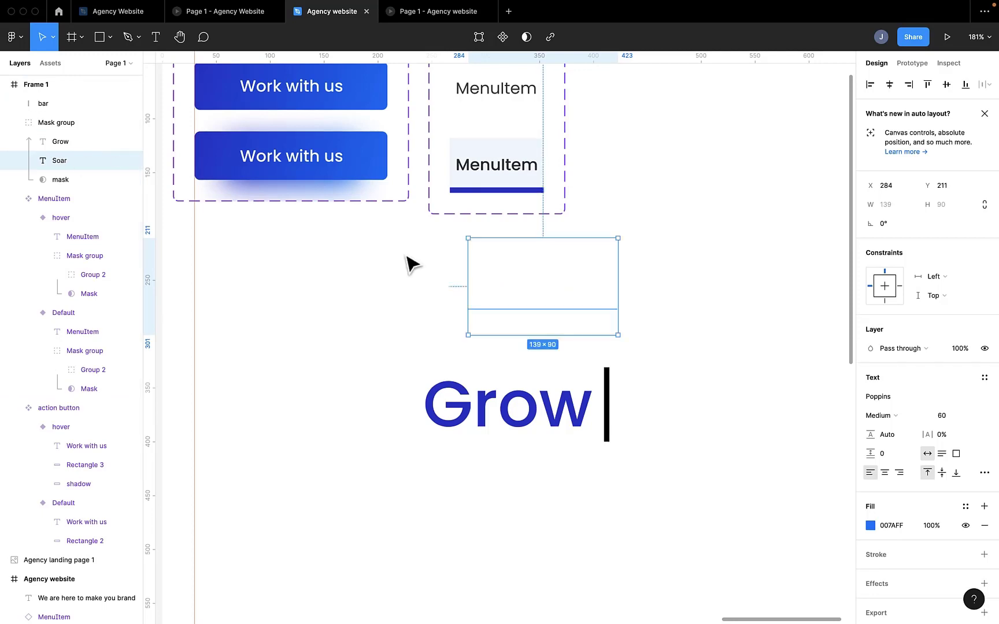
left_click_drag(532, 291, 488, 398)
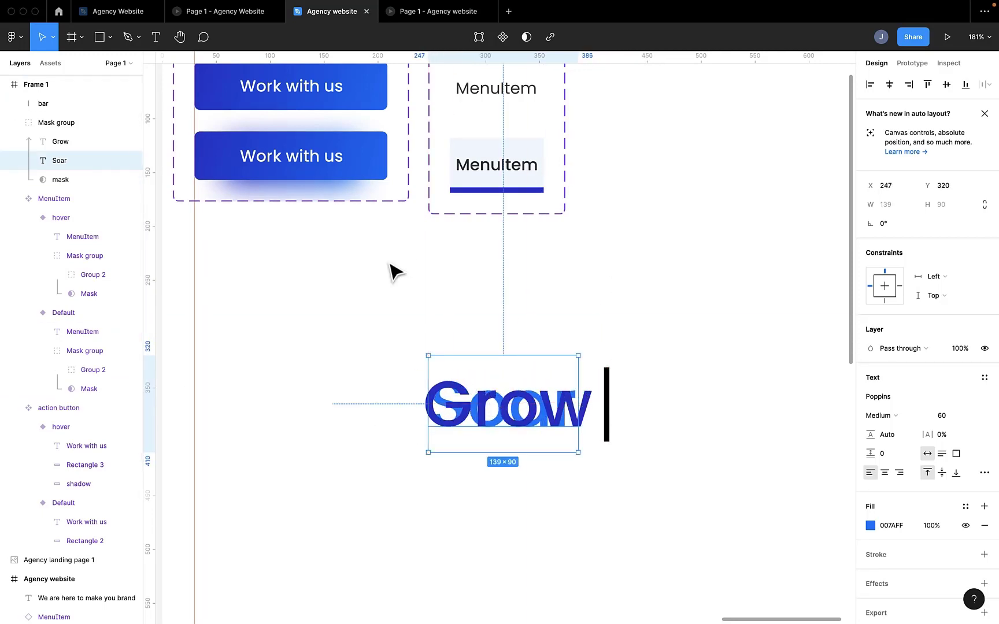
Step: Reorder the Soar text above Grow inside the mask group and hide Soar
left_click(593, 423)
left_click(46, 161)
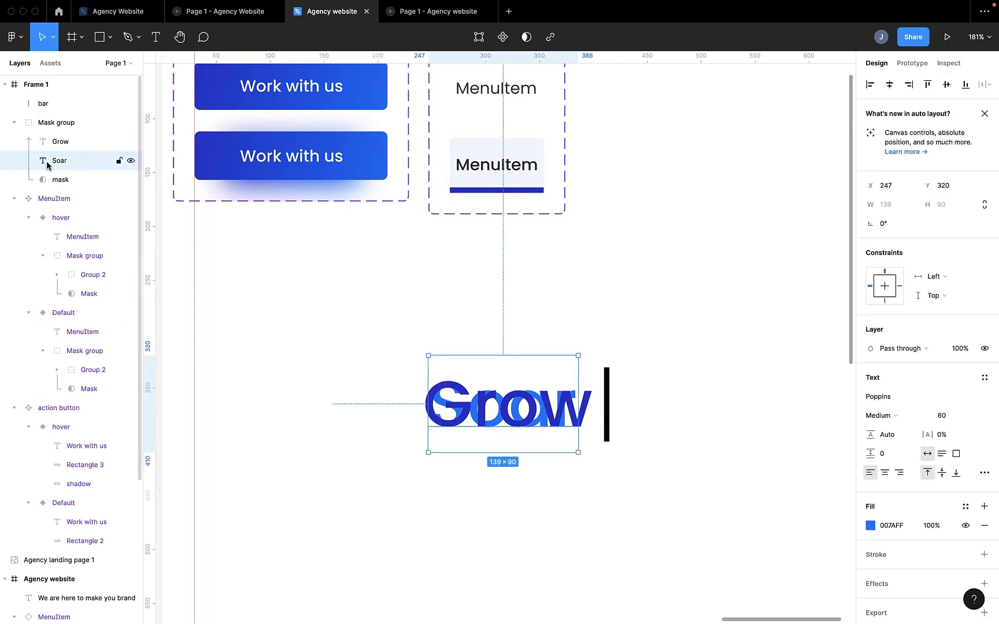
mouse_move(55, 164)
left_mouse_down()
mouse_move(59, 145)
mouse_move(61, 154)
left_mouse_up()
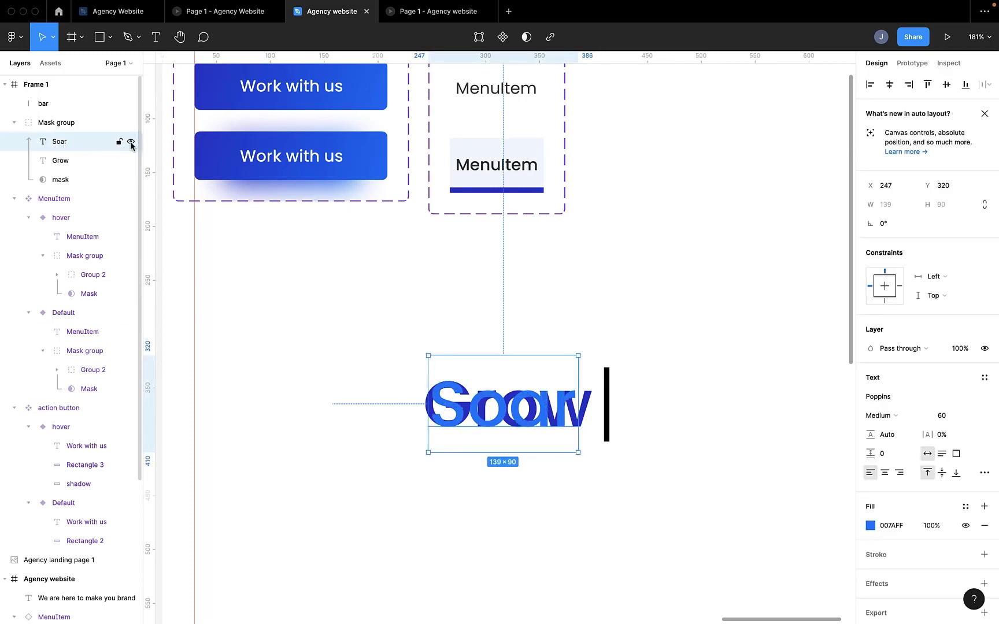
left_click(131, 143)
Step: Group the bar with the masked Grow text, move the group beside the MenuItem component set, and make it a component
scroll(597, 501, "up", 1)
scroll(596, 502, "right", 1)
left_click(520, 477)
left_click(477, 479, "shift")
key("super+g")
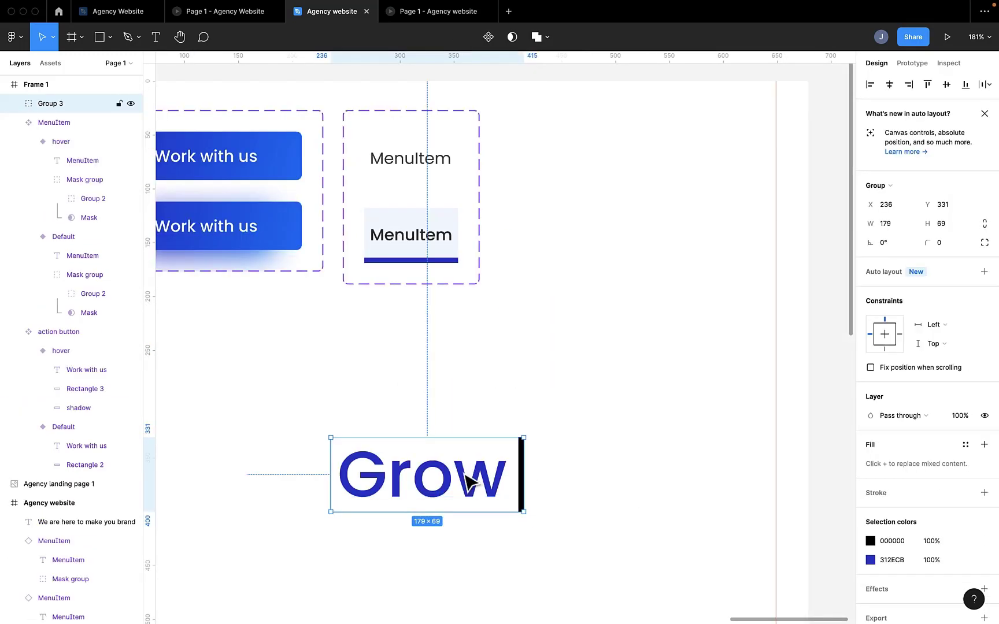
left_click_drag(469, 480, 632, 151)
key("super+alt+k")
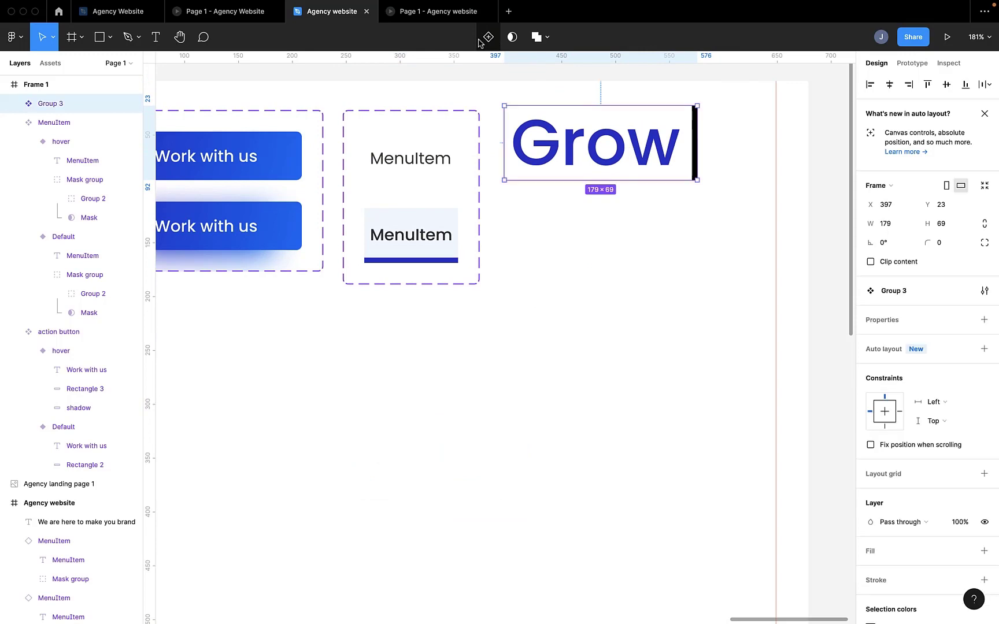
Step: Add a second variant to the Grow component and shift the component set clear of the MenuItem set
scroll(687, 156, "up", 1)
scroll(688, 156, "right", 1)
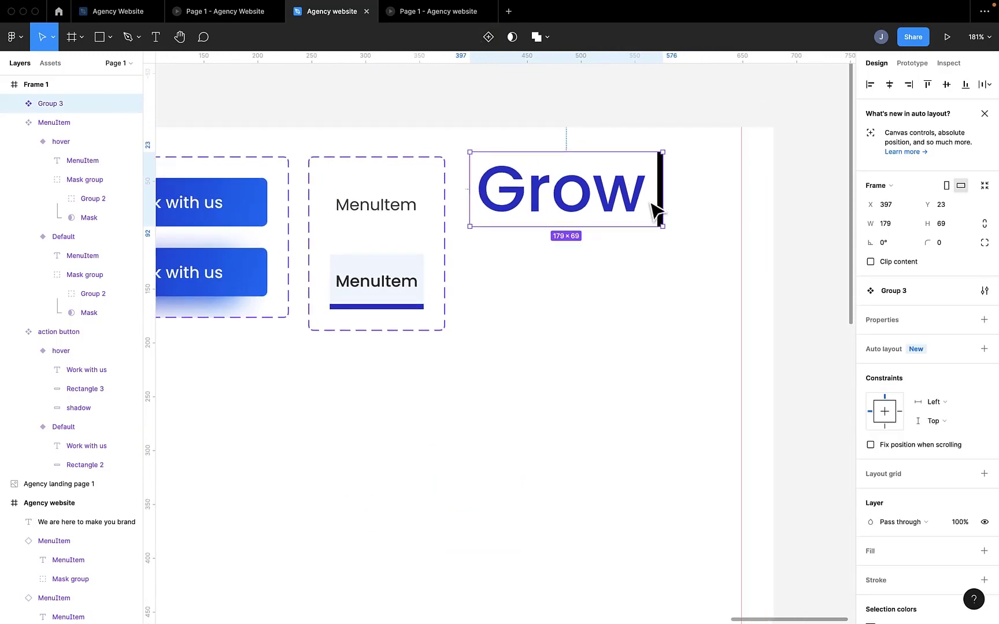
left_click(489, 38)
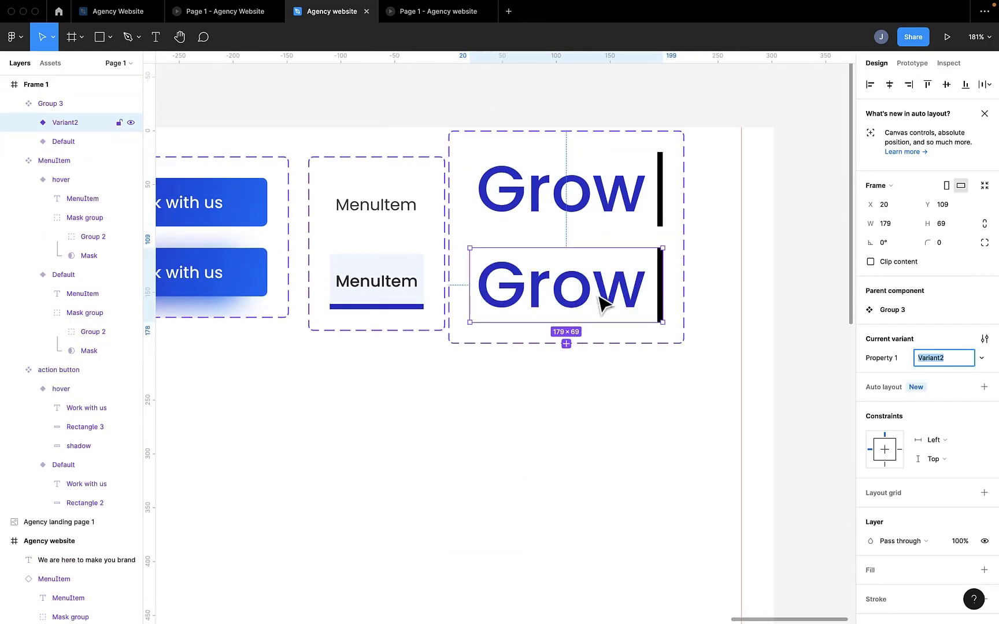
left_click(731, 281)
left_click_drag(624, 276, 634, 285)
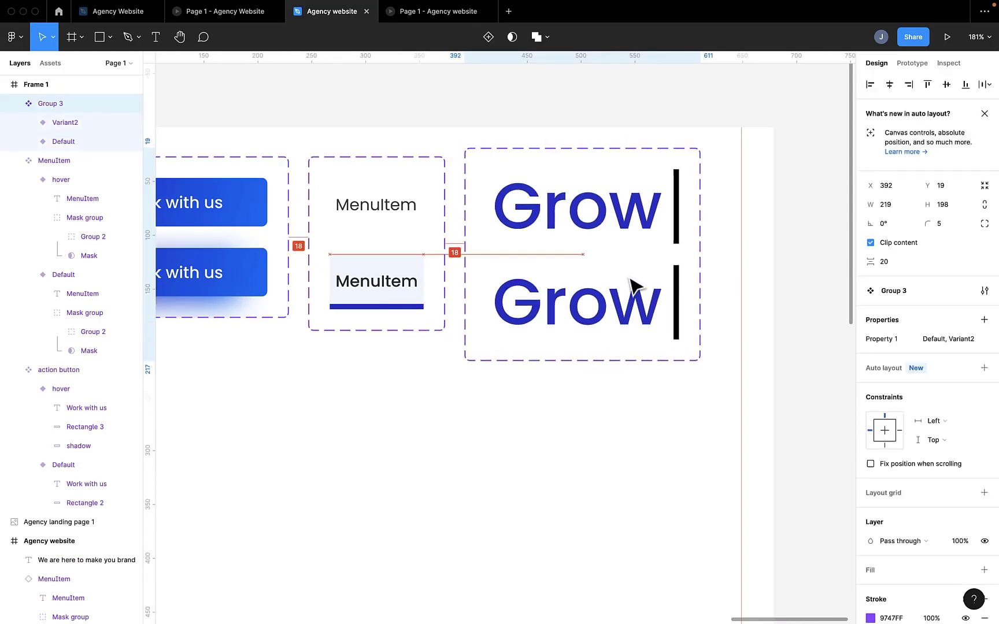
Step: In the second Grow variant, move the bar to the left edge at X 0 and shrink the mask to 5 px wide
left_click(613, 316)
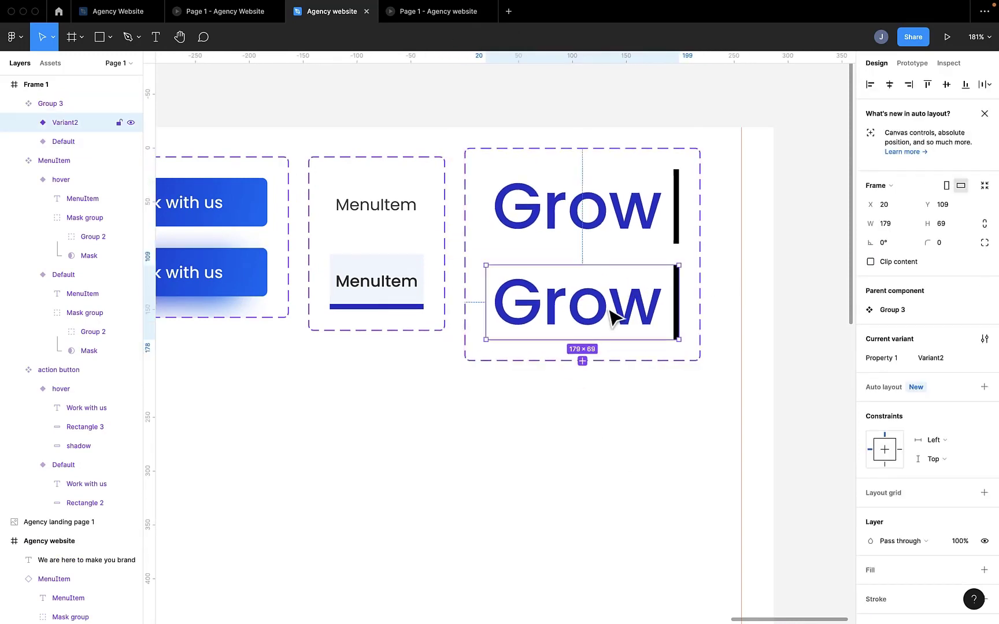
scroll(670, 313, "right", 1)
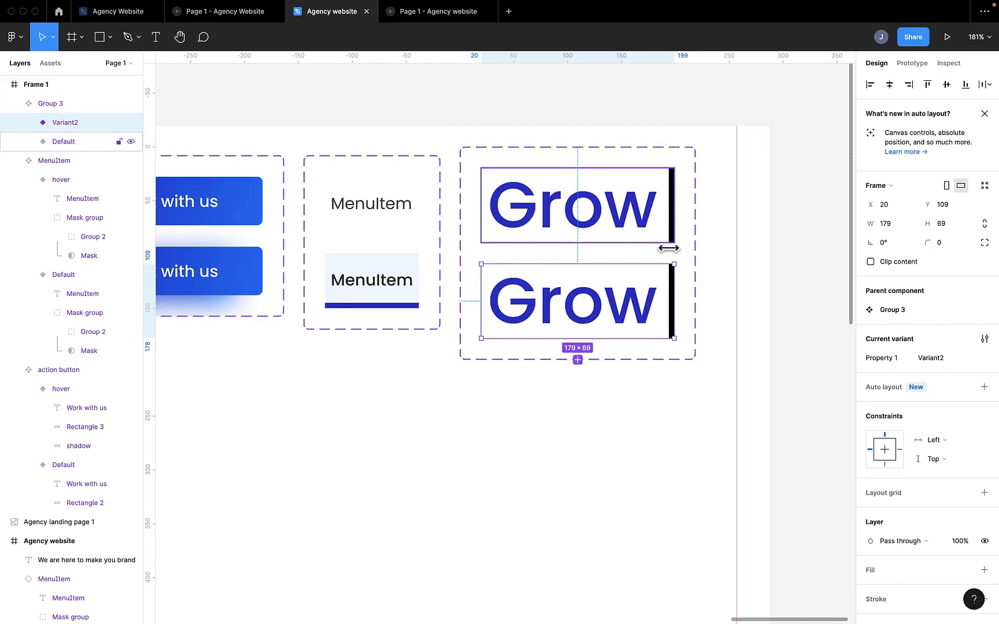
scroll(676, 321, "up", 5)
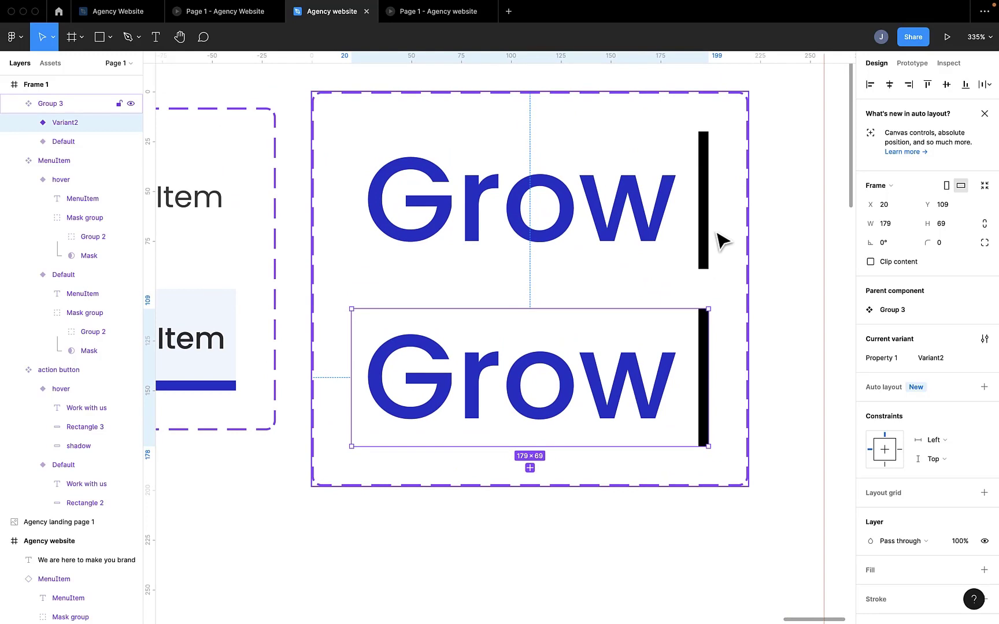
double_click(706, 384)
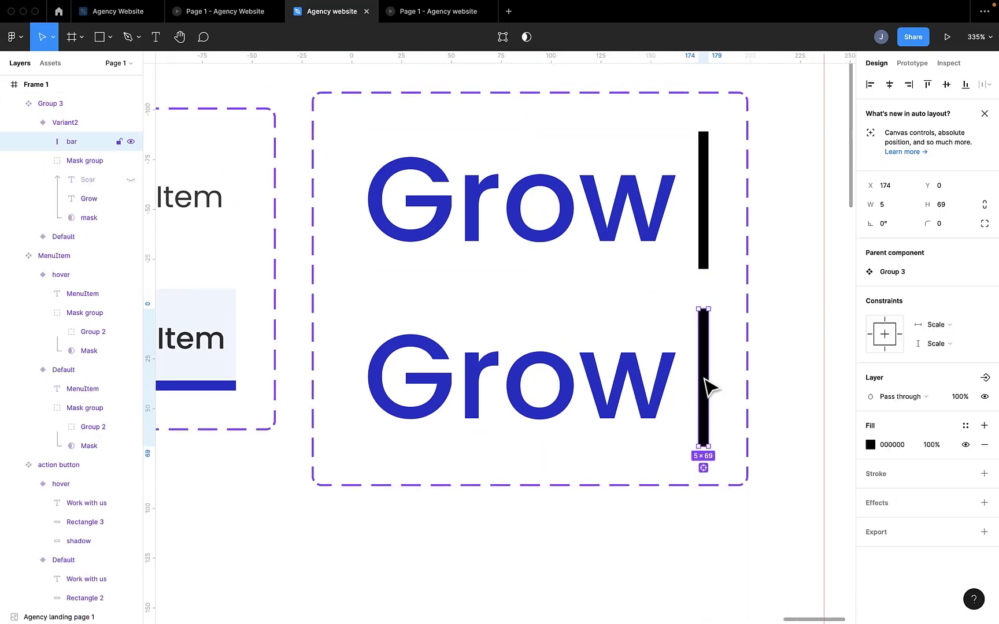
left_click_drag(707, 398, 361, 398)
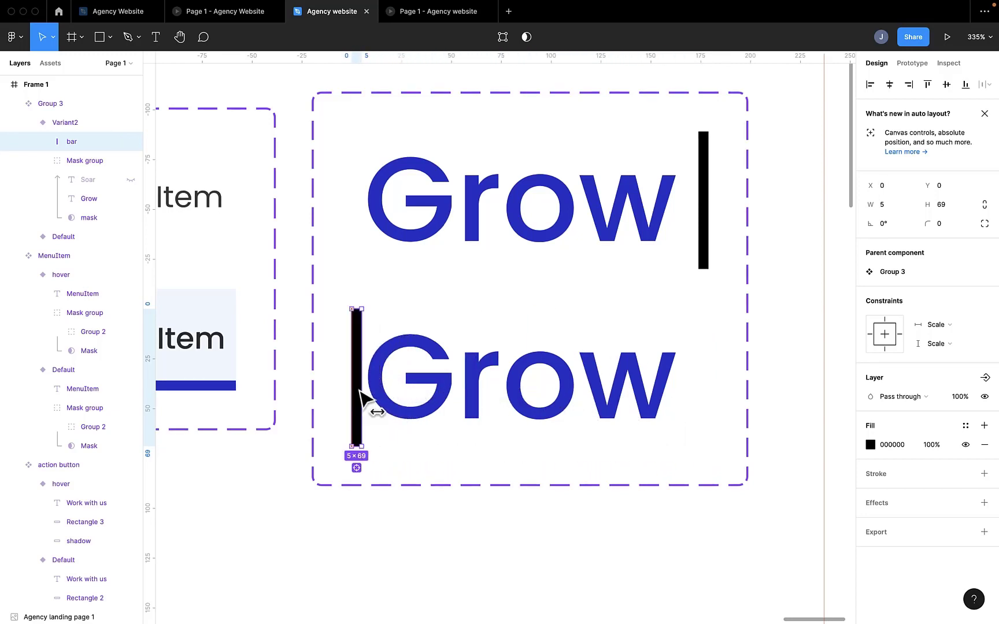
left_click(89, 218)
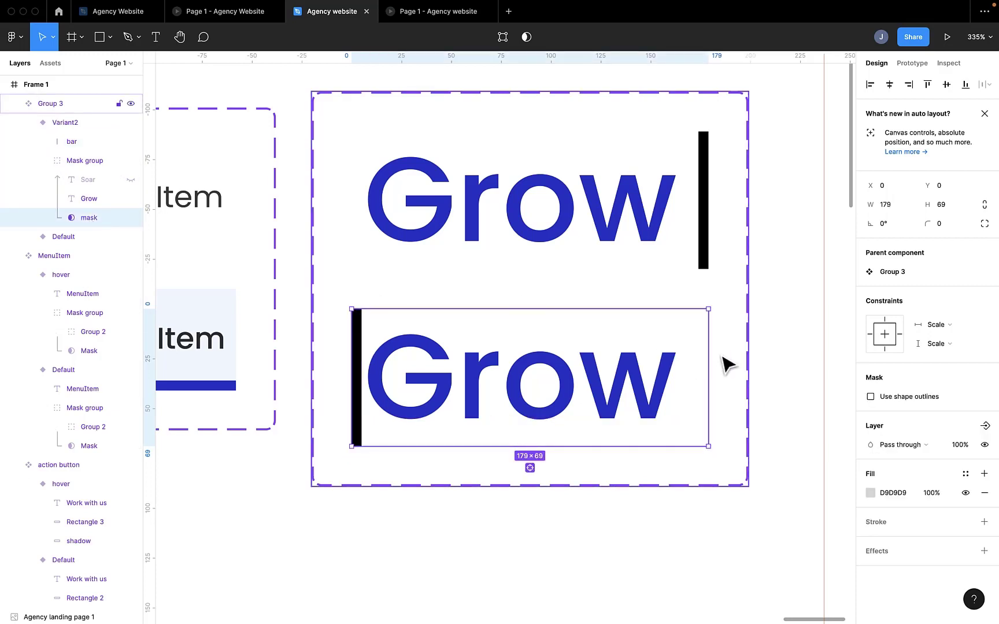
left_click_drag(709, 360, 363, 361)
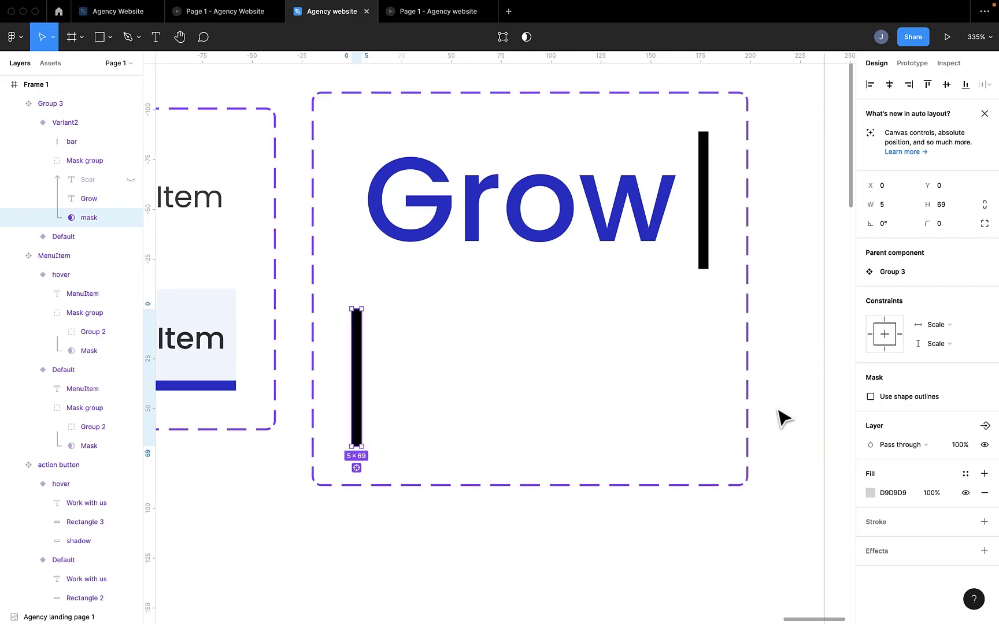
Step: Rename the second variant's Property 1 value to "swipe growth"
left_click(645, 414)
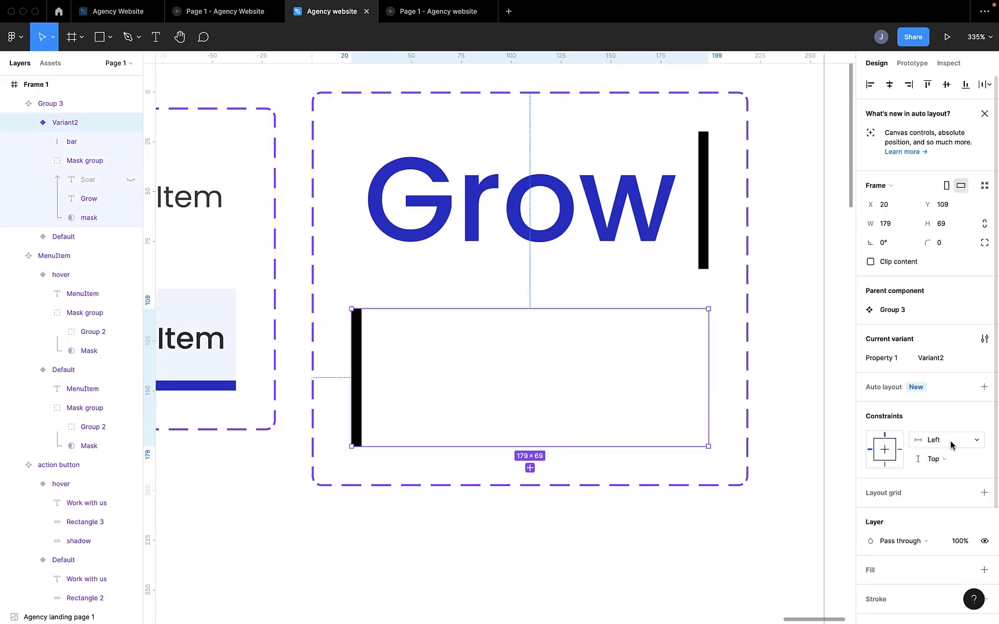
left_click(938, 358)
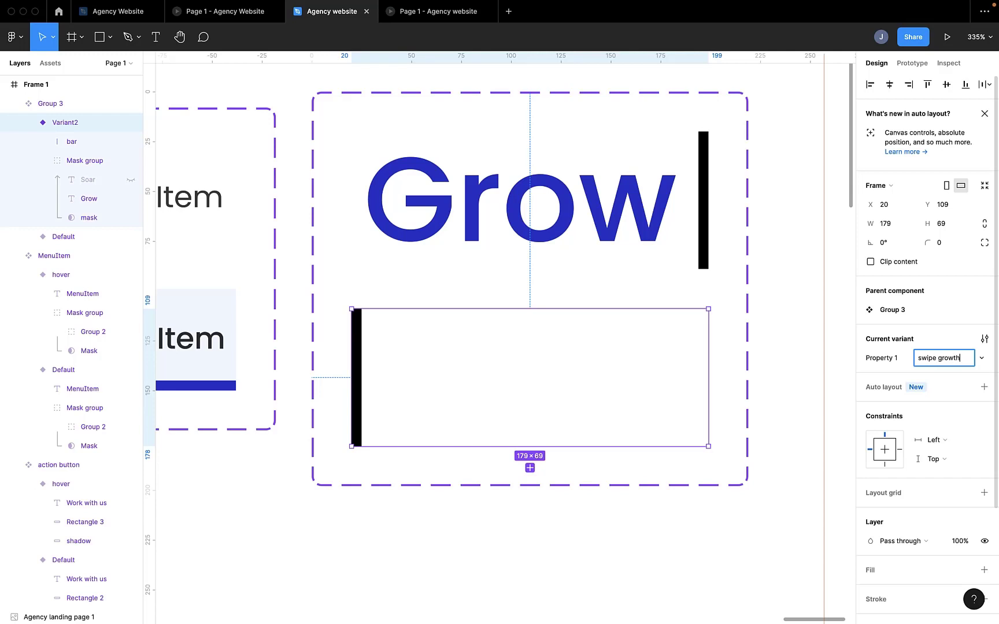
key("Return")
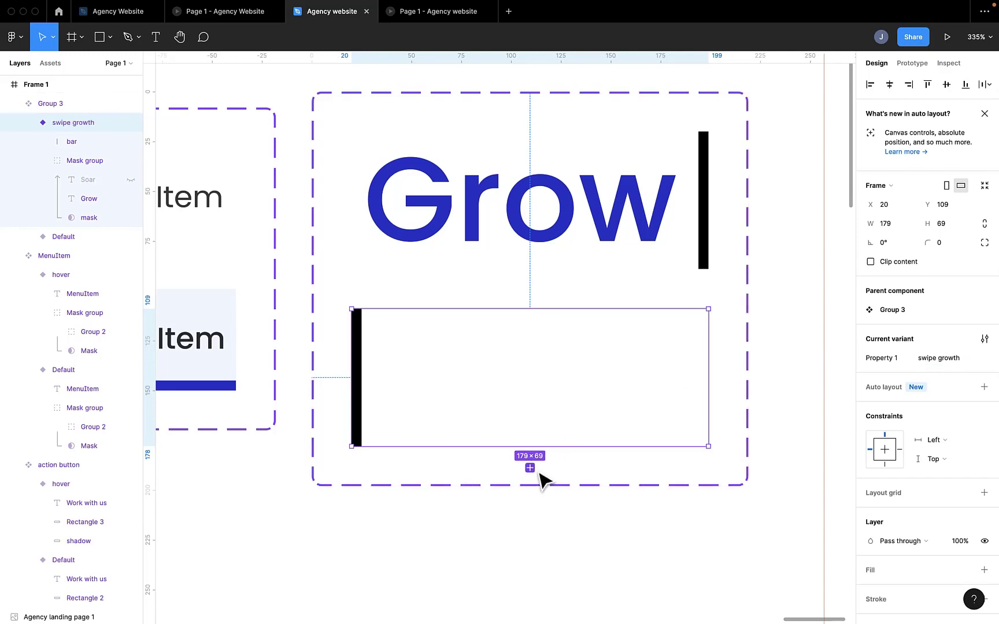
Step: Add a third variant below swipe growth and name it "swap soar"
left_click(530, 469)
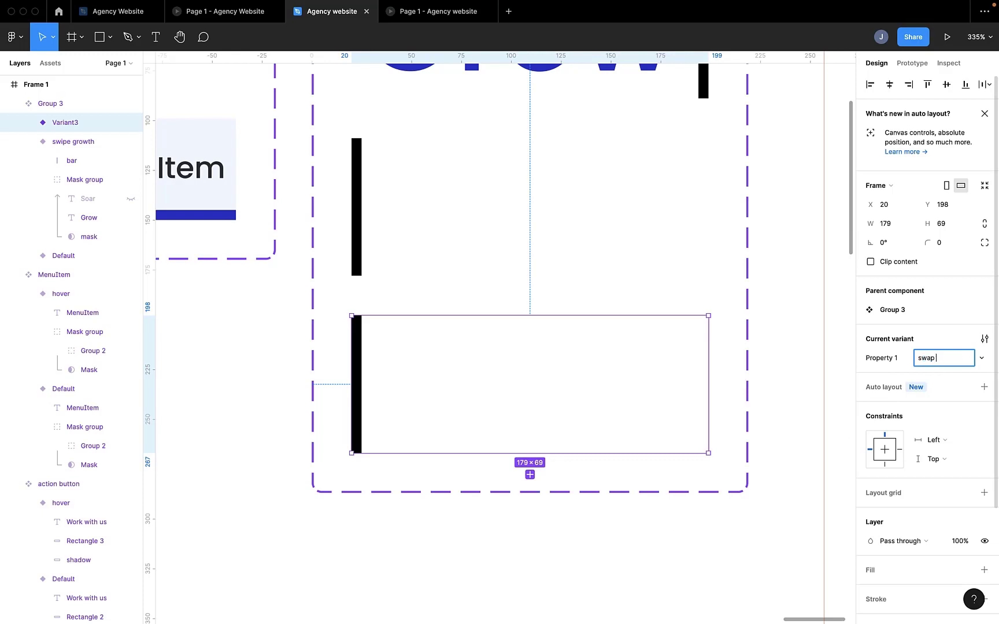
type("swap soar")
key("Return")
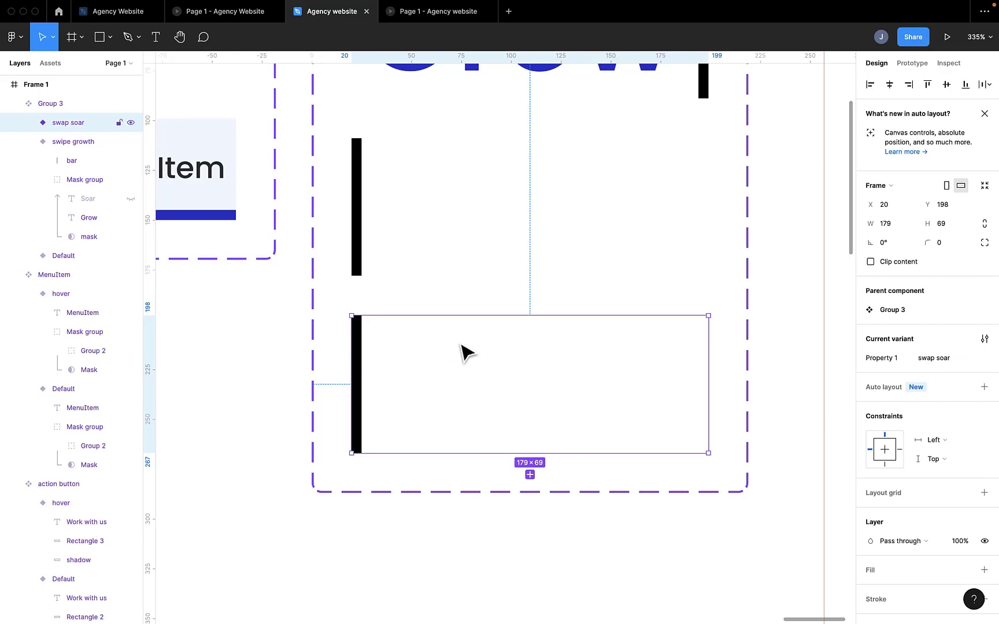
Step: In the swap soar variant's mask group, hide the Grow text and show the Soar text
left_click(28, 123)
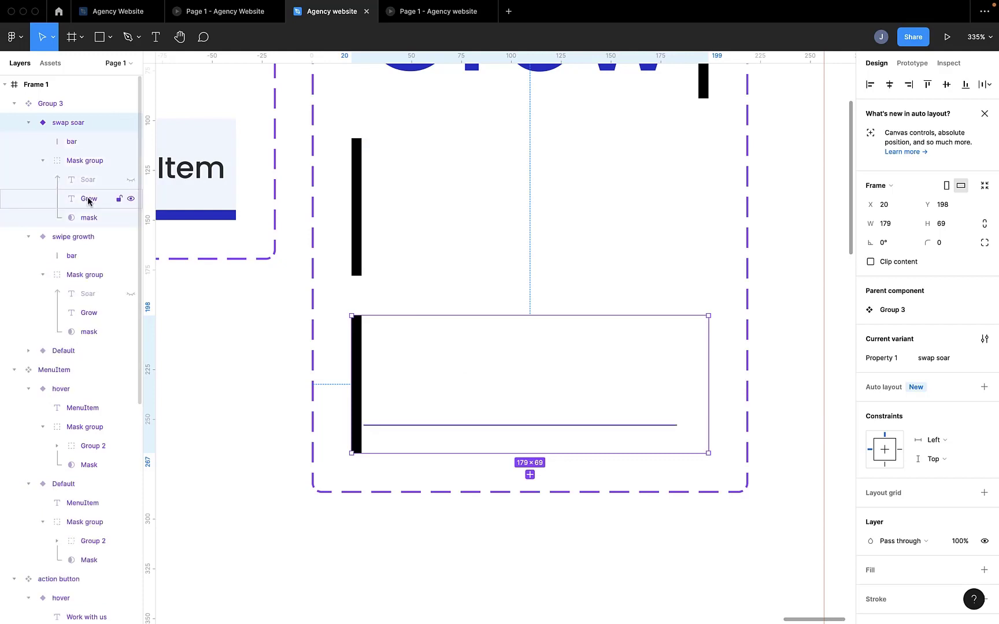
left_click(87, 198)
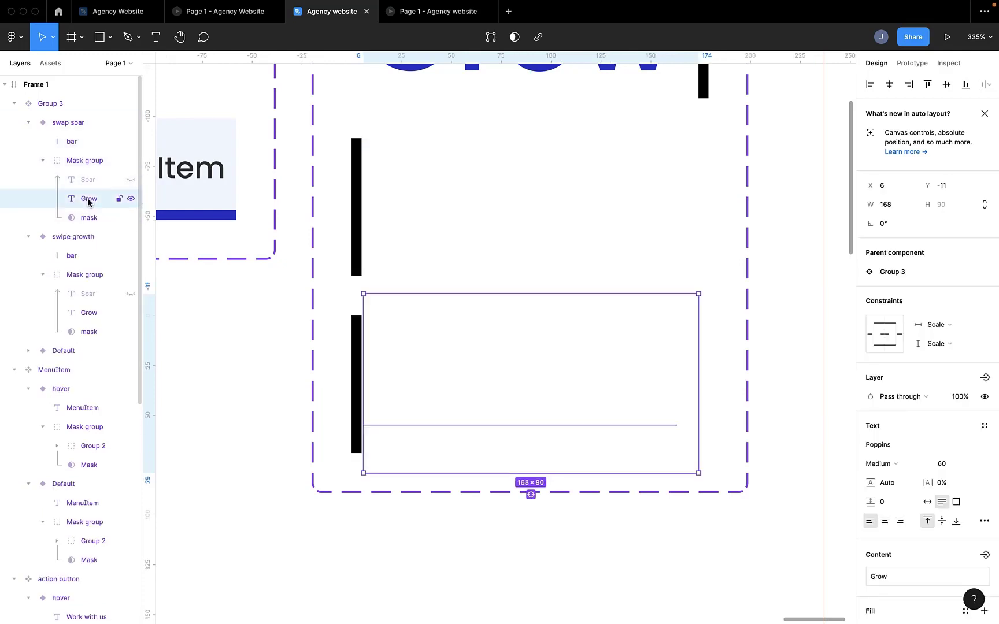
left_click(130, 200)
left_click(130, 180)
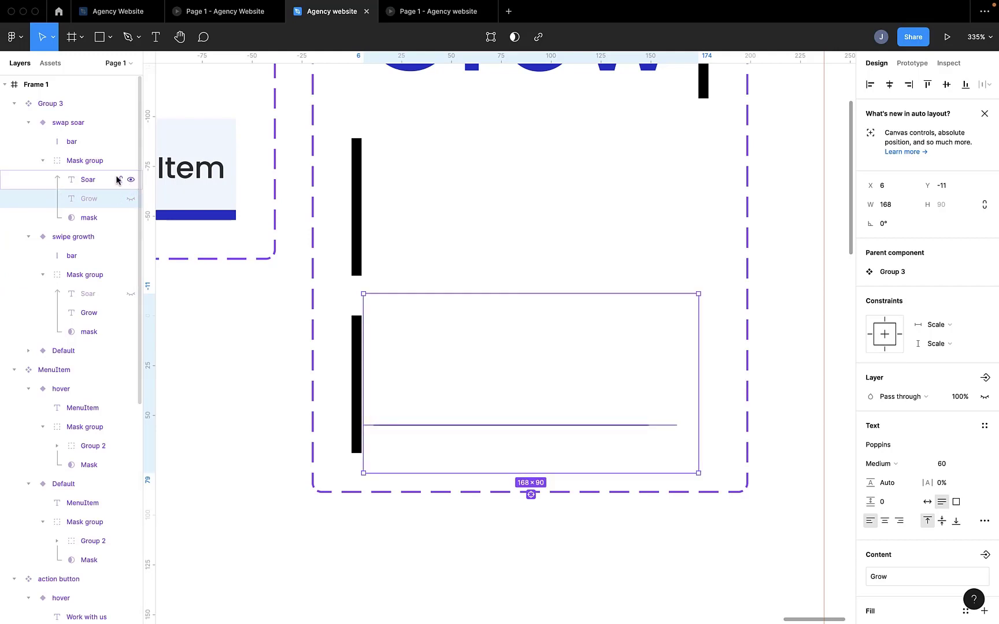
Step: Add a fourth variant below swap soar and name it "show soar"
left_click(60, 130)
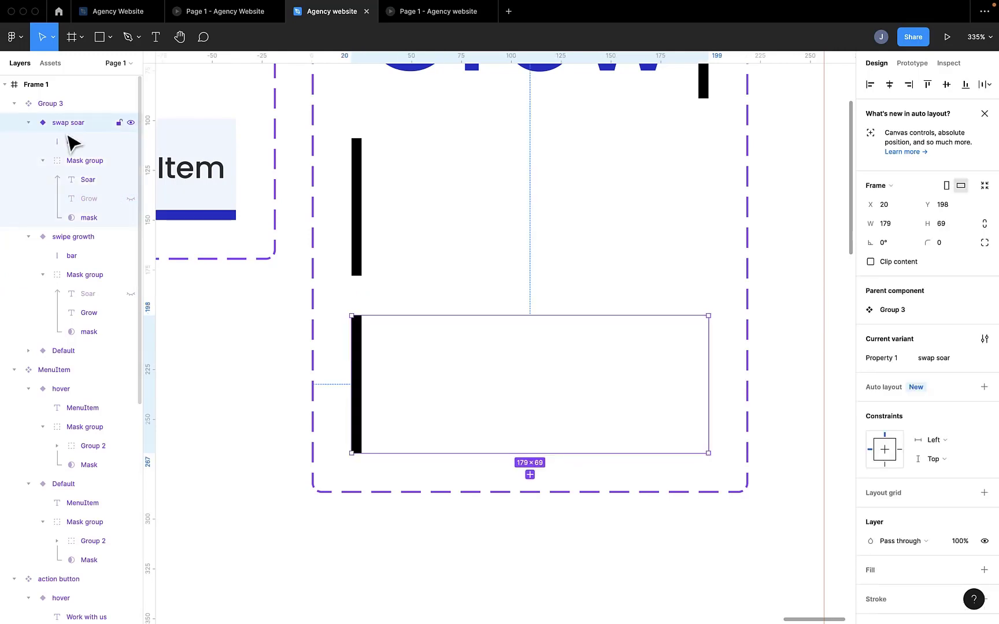
left_click(530, 476)
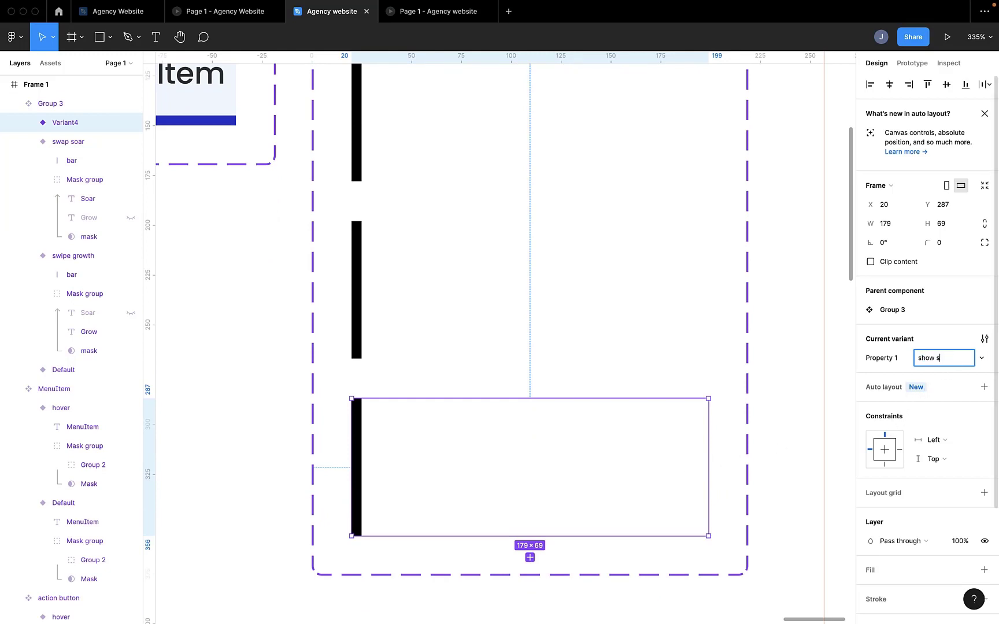
type("show soar")
key("Return")
Step: In the show soar variant, move the bar to the right edge at X 174 and widen the mask to 179 px
scroll(564, 473, "down", 3)
scroll(564, 473, "right", 1)
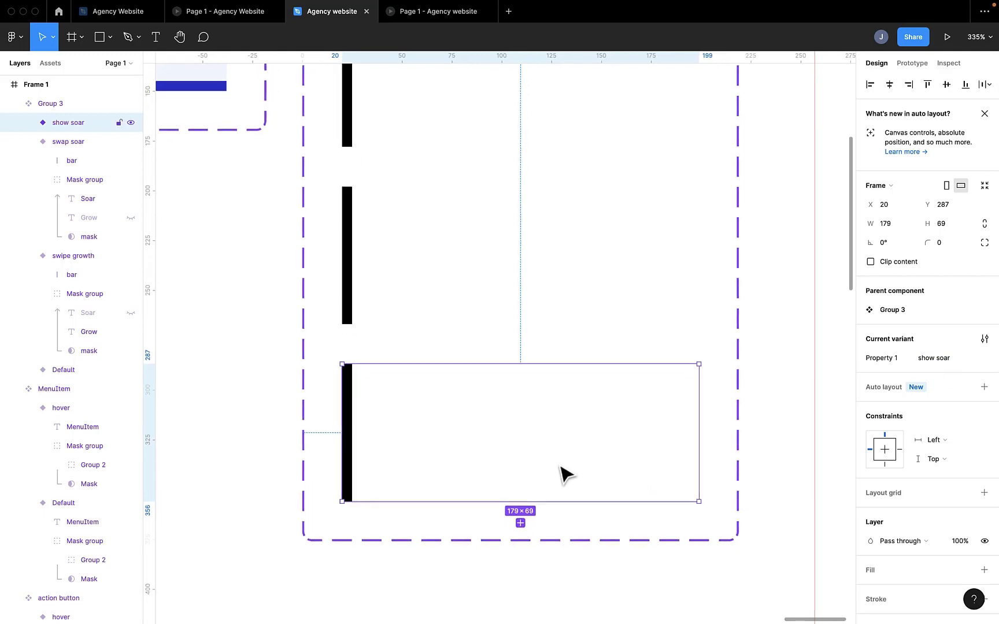
left_click(340, 408)
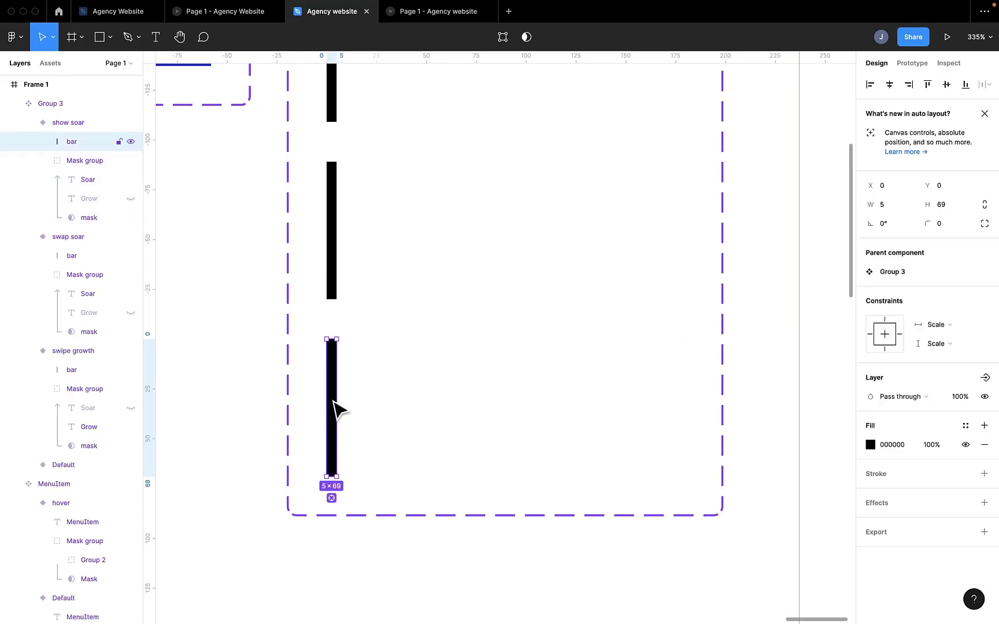
left_click_drag(333, 401, 680, 432)
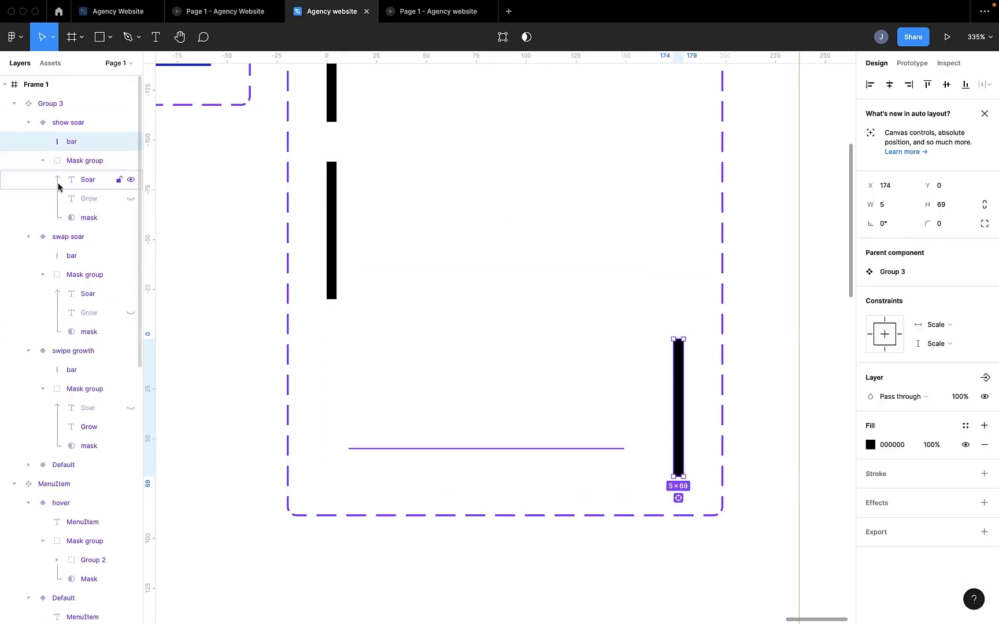
left_click(81, 217)
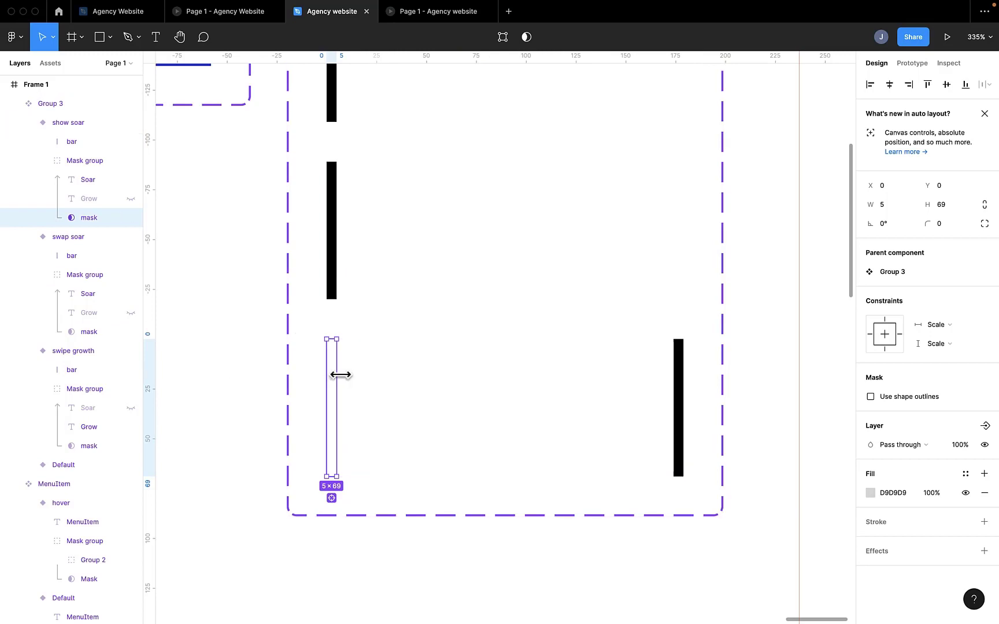
left_click_drag(340, 375, 683, 384)
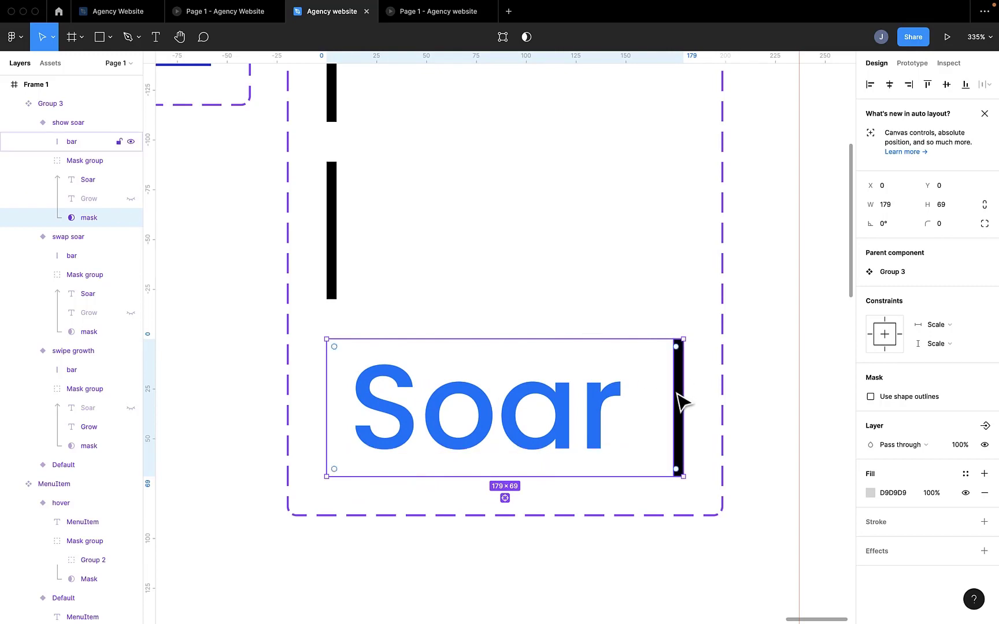
Step: Move the show soar variant's bar close to the end of Soar and narrow its mask to the bar's outer edge
left_click(679, 395)
left_click_drag(679, 395, 641, 406)
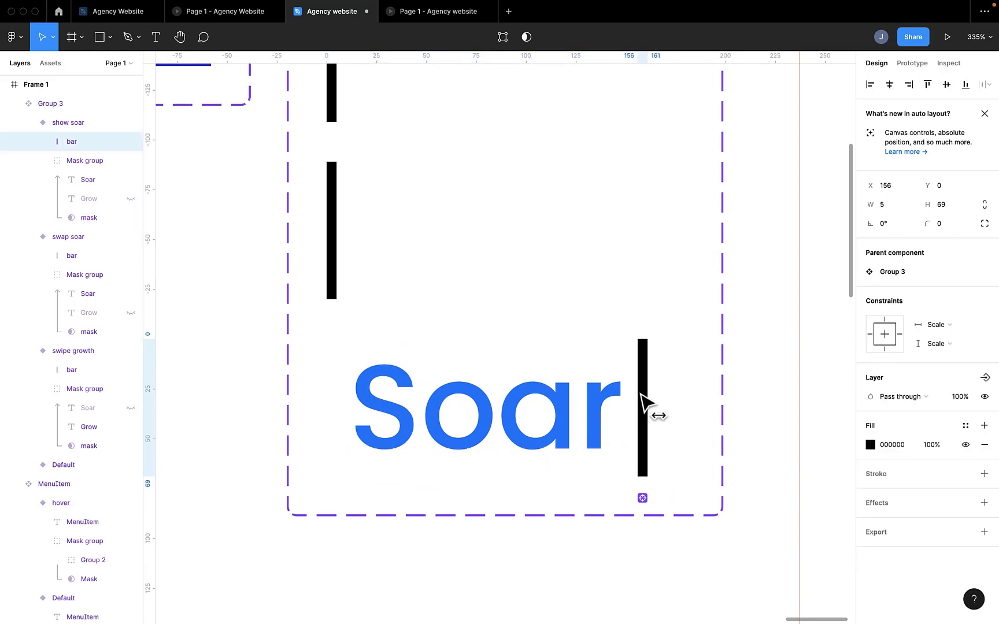
left_click(89, 226)
left_click_drag(684, 379, 646, 373)
left_click(784, 367)
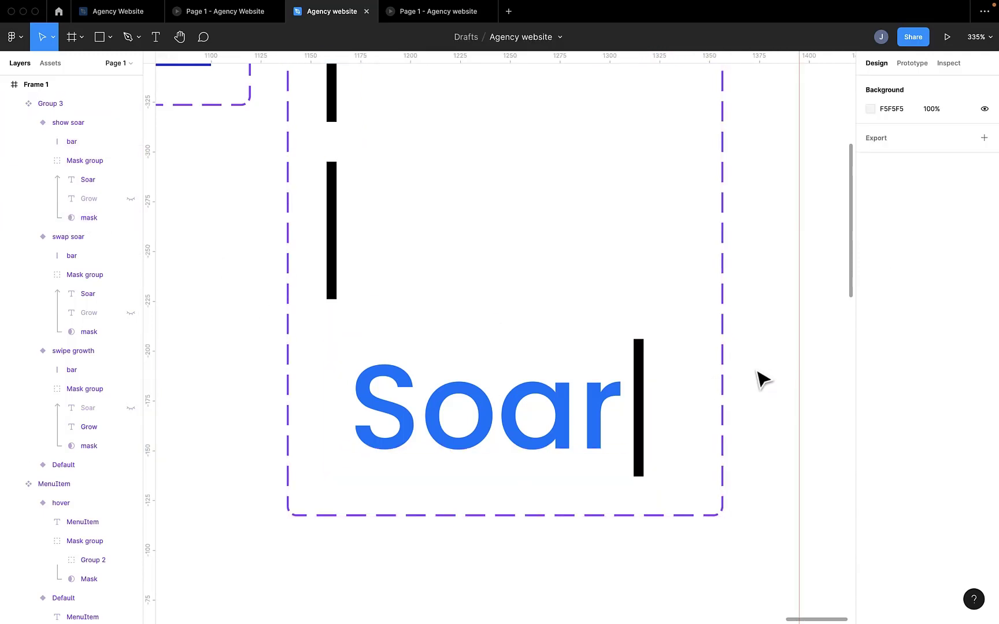
scroll(632, 363, "down", 3)
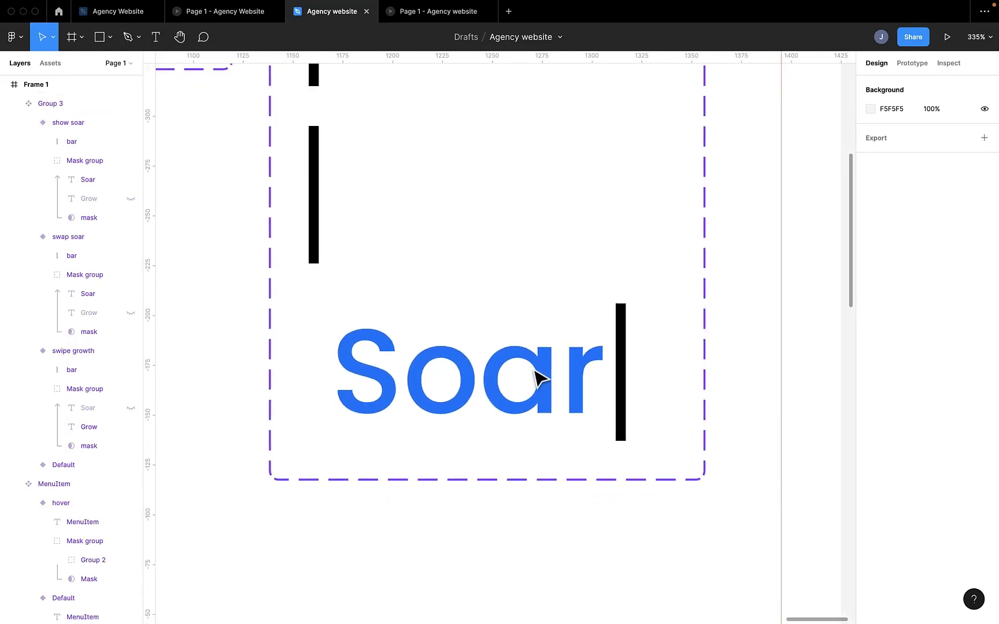
Step: Add a fifth variant below show soar and name it "swipe soar"
left_click(535, 379)
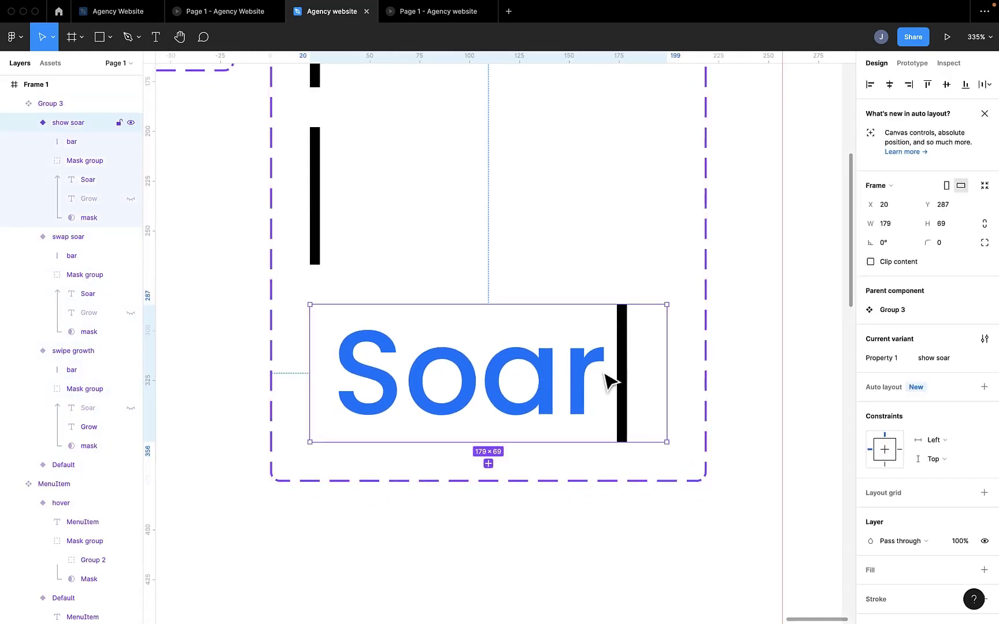
left_click(489, 464)
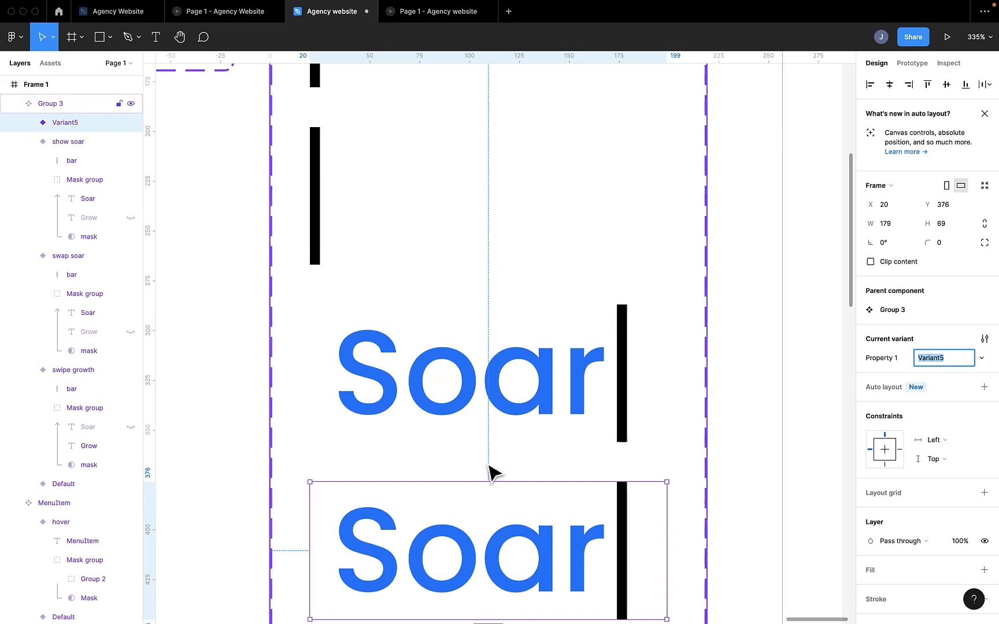
scroll(492, 473, "down", 3)
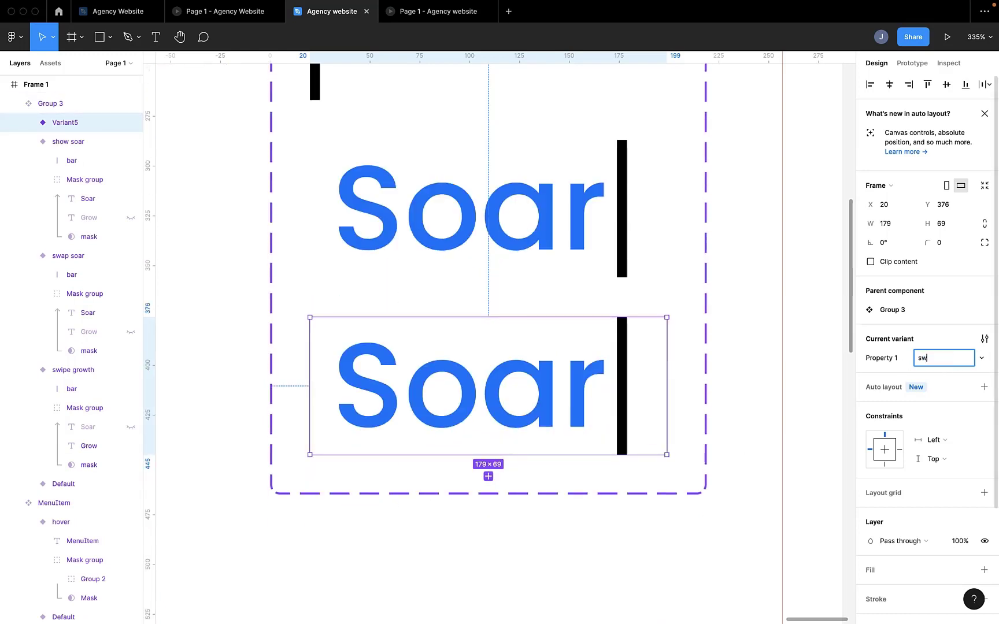
type("swipe soar")
key("Return")
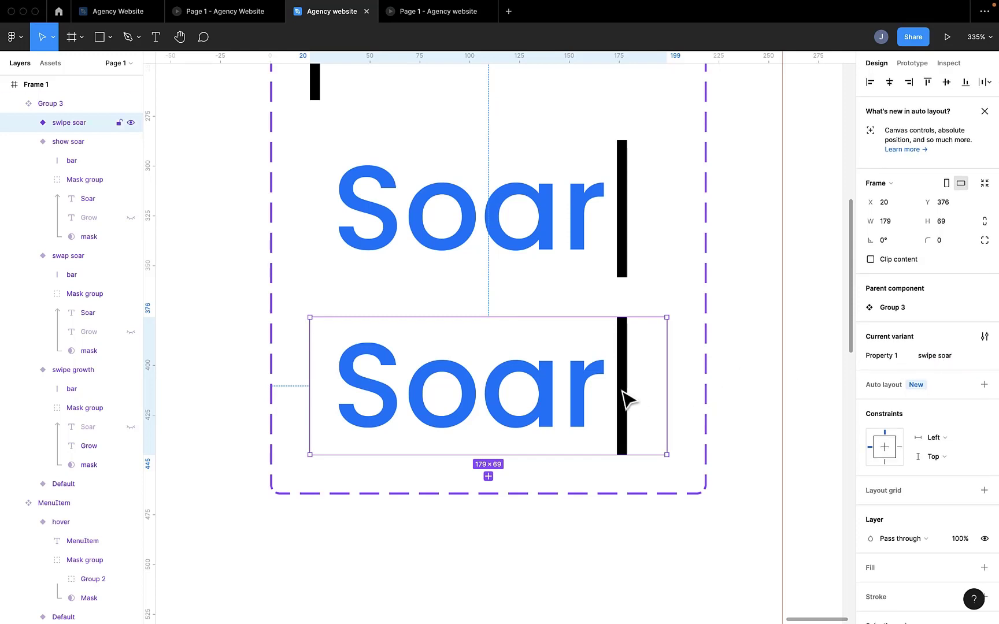
Step: In the swipe soar variant, move the bar to the left edge at X 0 and narrow the mask to 5 px
scroll(624, 387, "up", 1)
double_click(628, 370)
left_click_drag(629, 370, 322, 366)
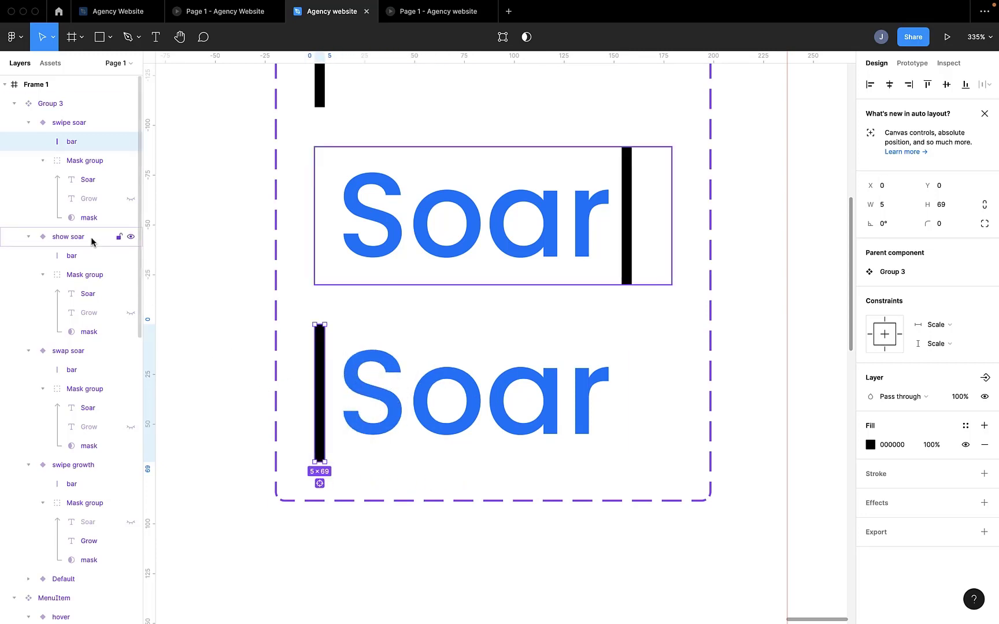
left_click(83, 218)
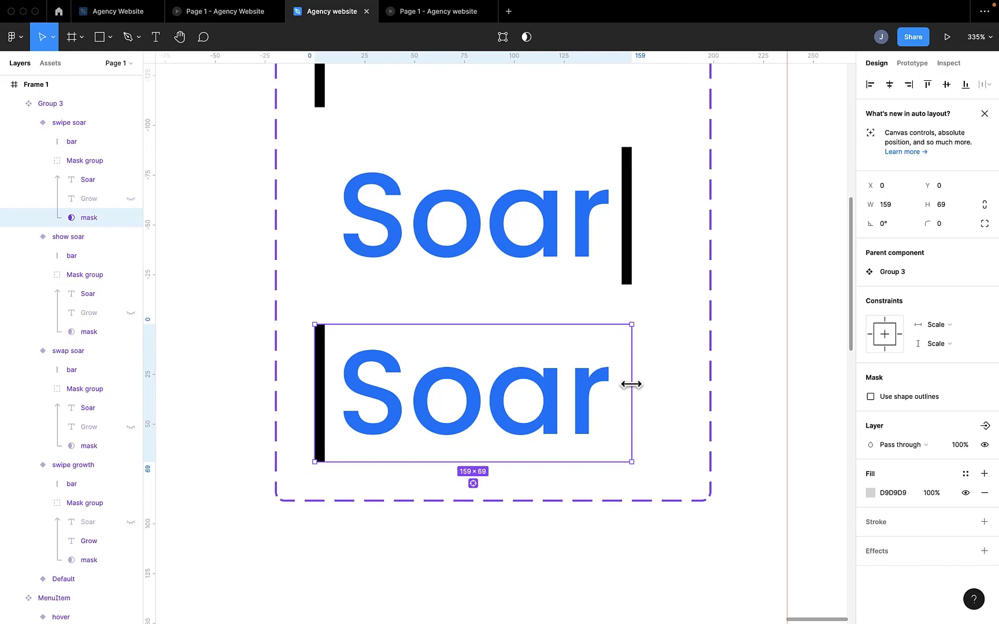
left_click_drag(631, 383, 323, 382)
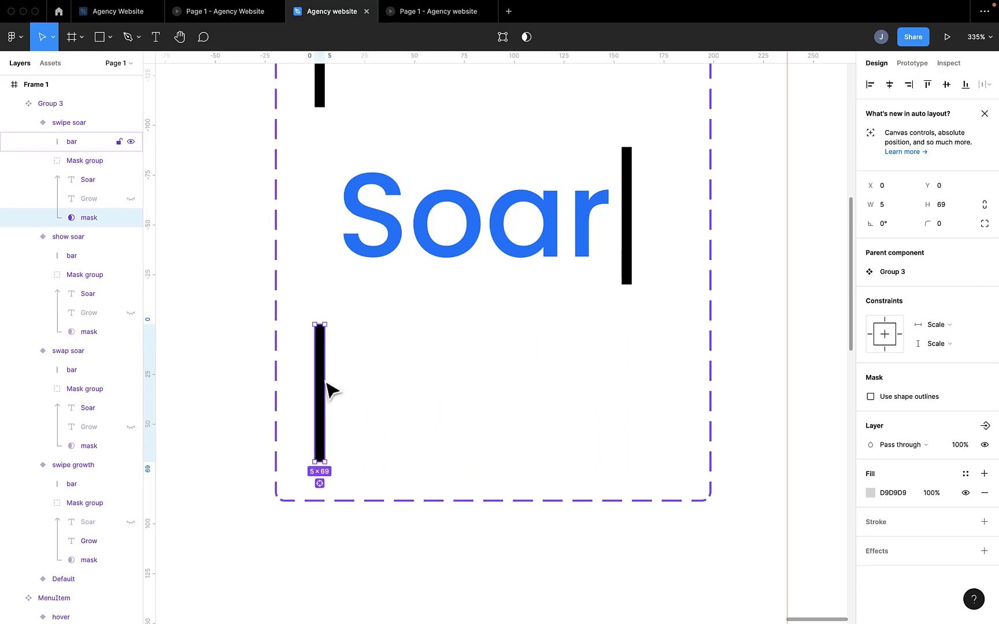
Step: Add a sixth variant below swipe soar, hiding its Soar text and showing its Grow text
left_click(332, 390)
scroll(407, 382, "down", 5)
left_click(457, 446)
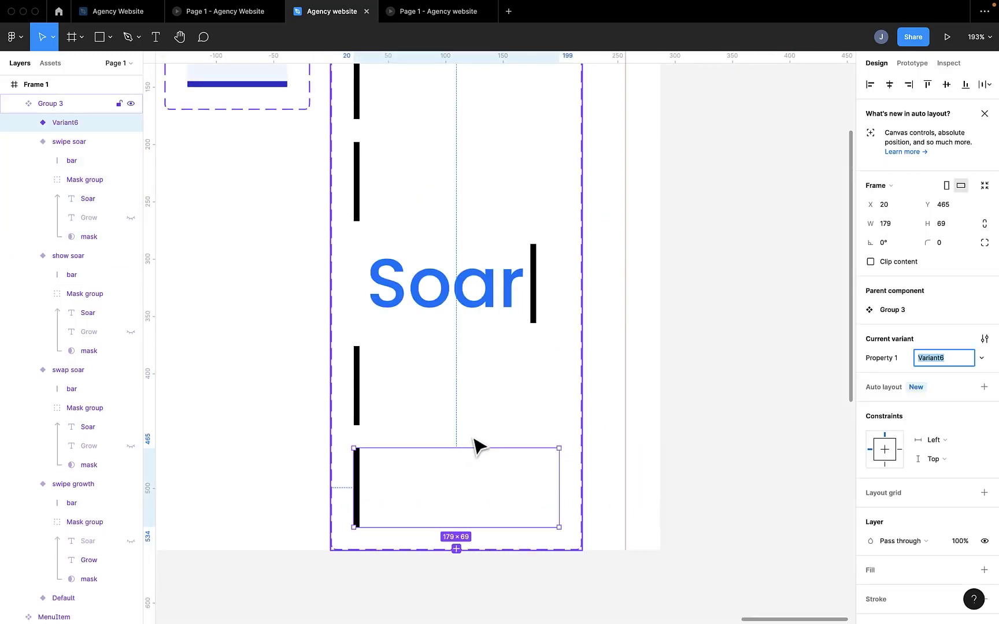
left_click(27, 123)
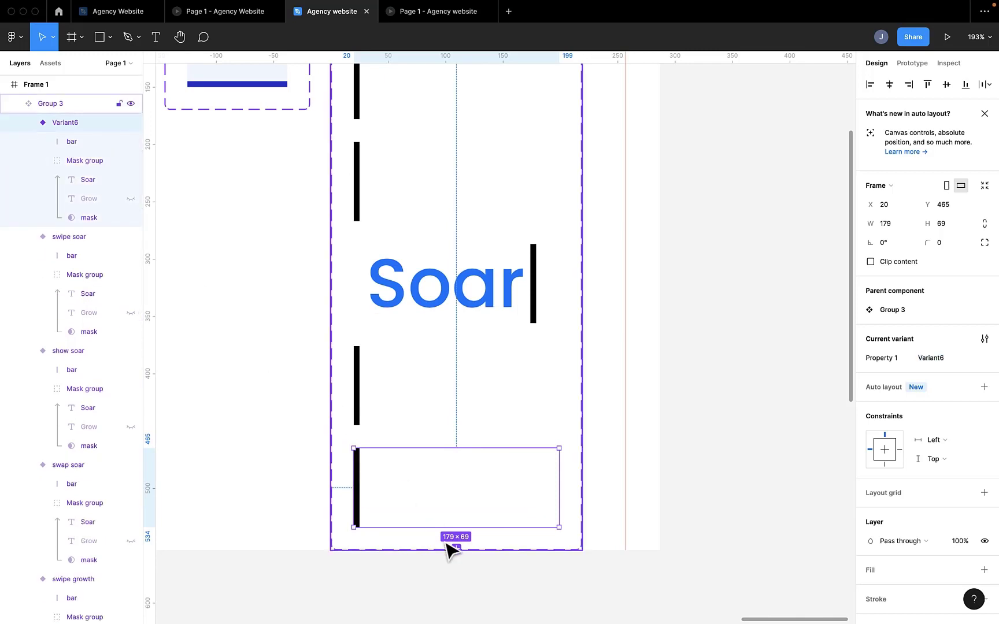
left_click(132, 180)
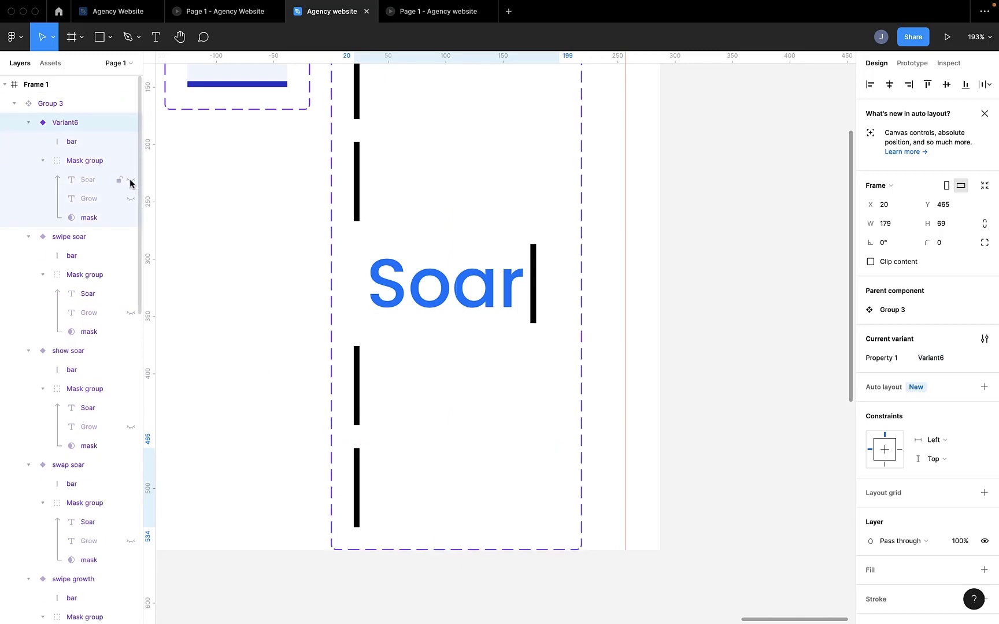
left_click(130, 198)
Step: Extend Frame 1 downward to a height of 634 px
scroll(461, 409, "down", 3)
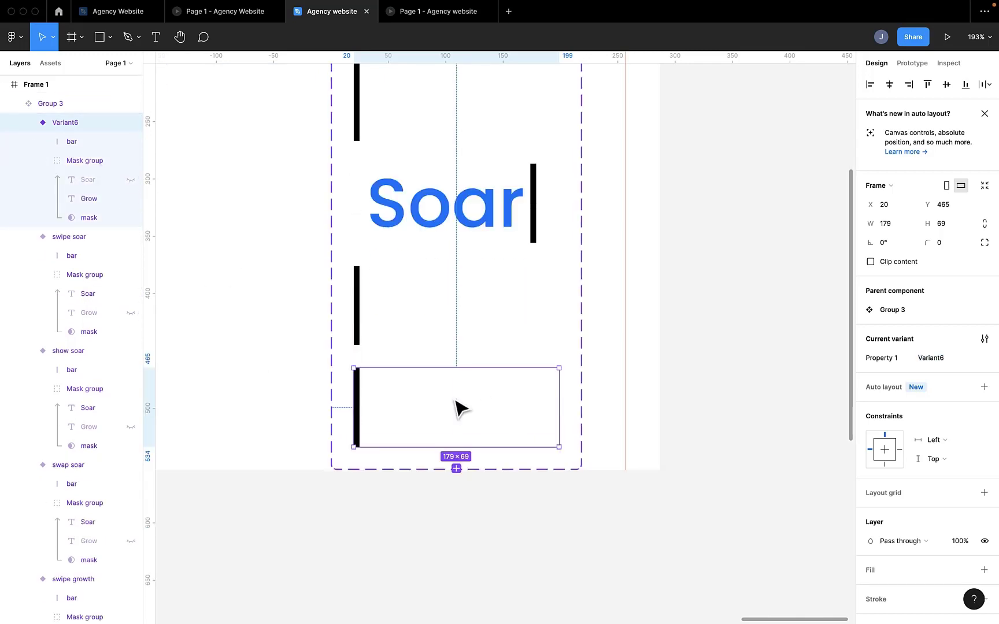
scroll(460, 409, "down", 10)
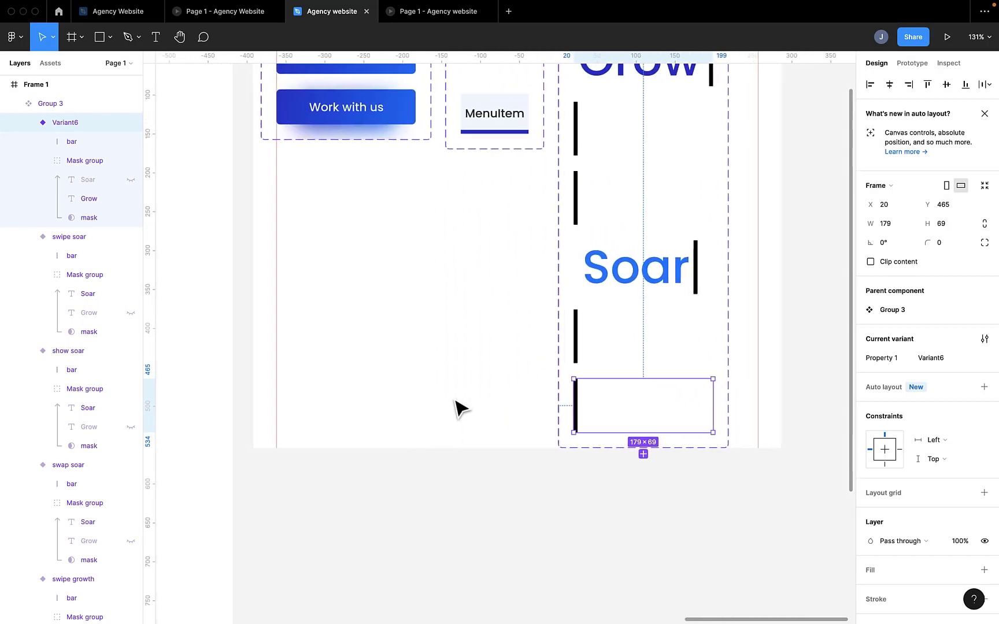
scroll(461, 409, "right", 2)
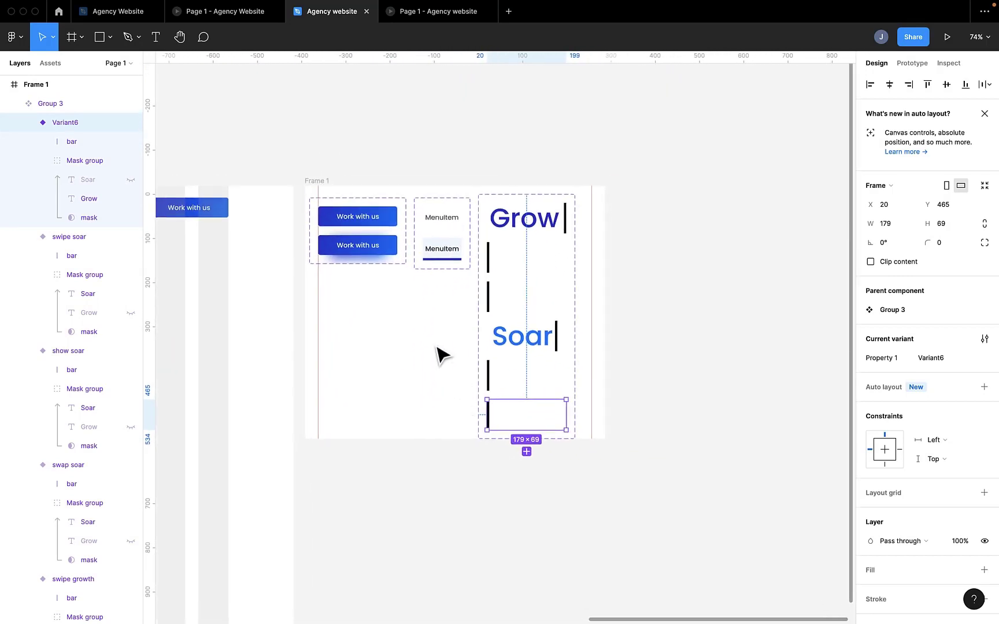
left_click(323, 182)
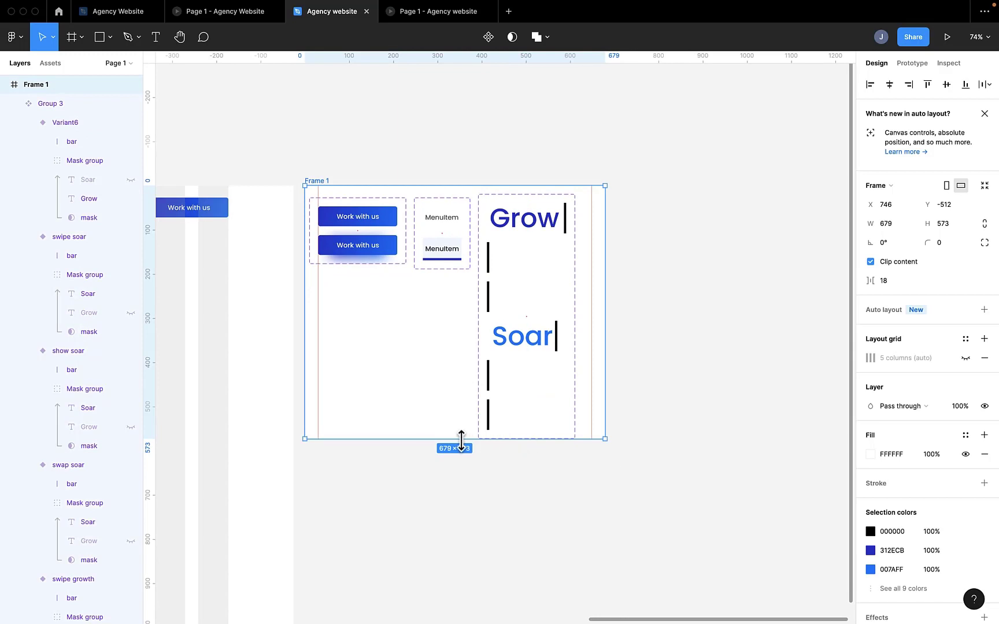
left_click_drag(460, 439, 460, 465)
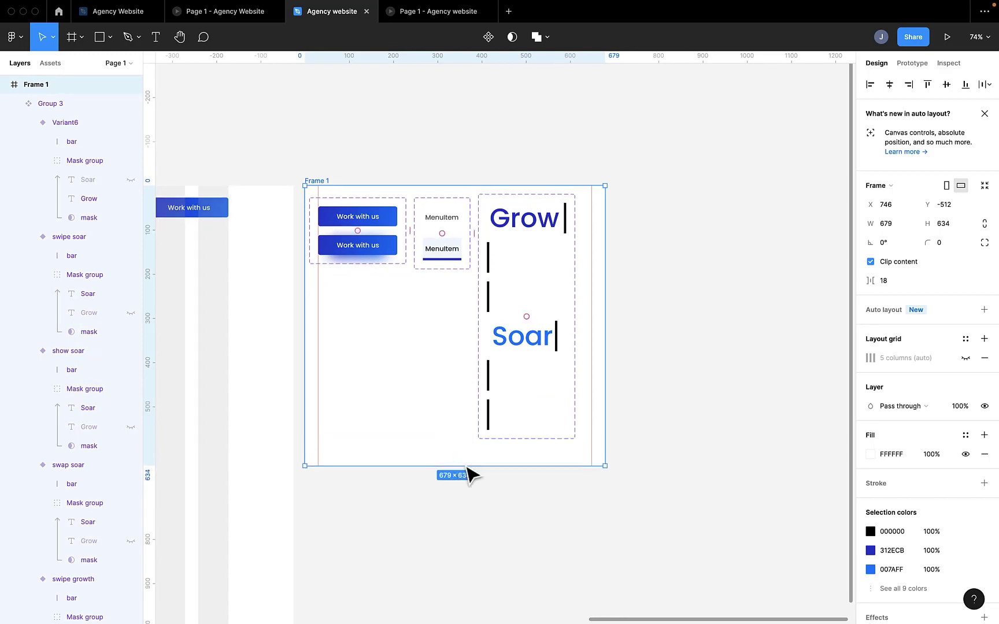
Step: Add a seventh variant below the sixth and extend Frame 1 downward to a height of 684 px
left_click(492, 419)
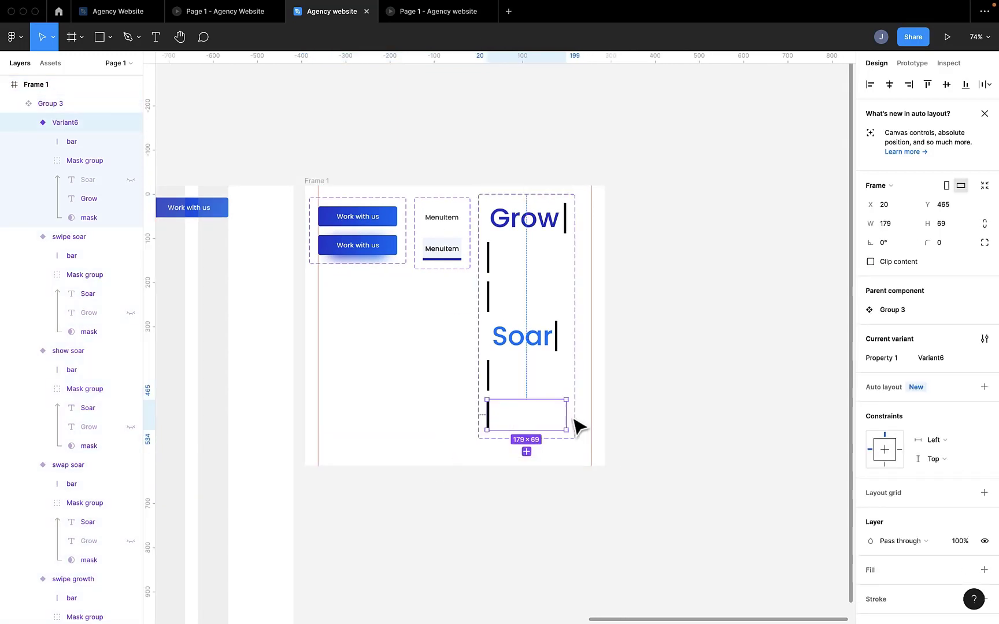
scroll(578, 426, "down", 4)
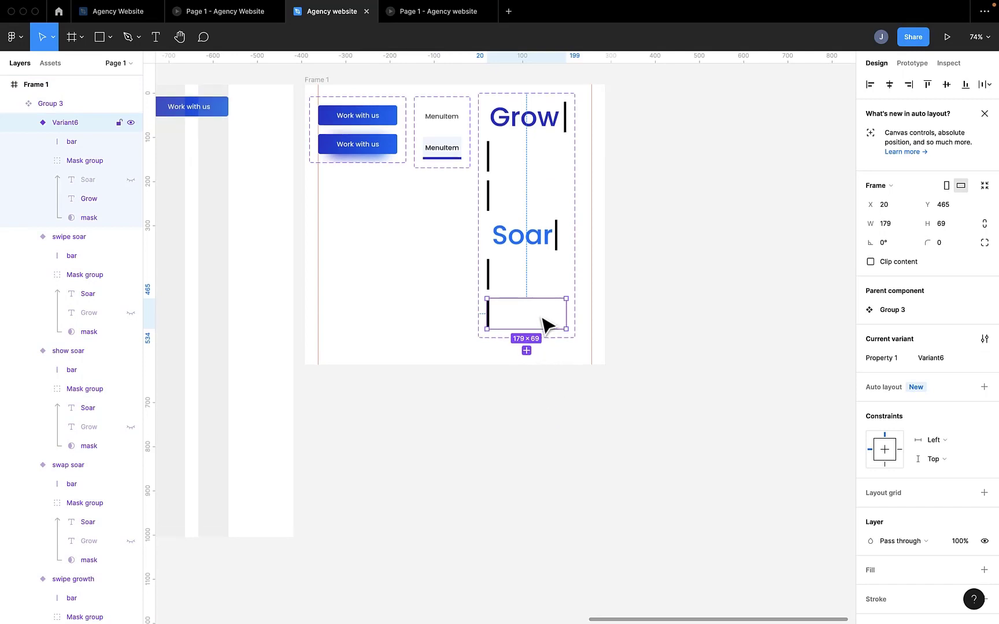
scroll(548, 319, "up", 6)
scroll(547, 319, "up", 1)
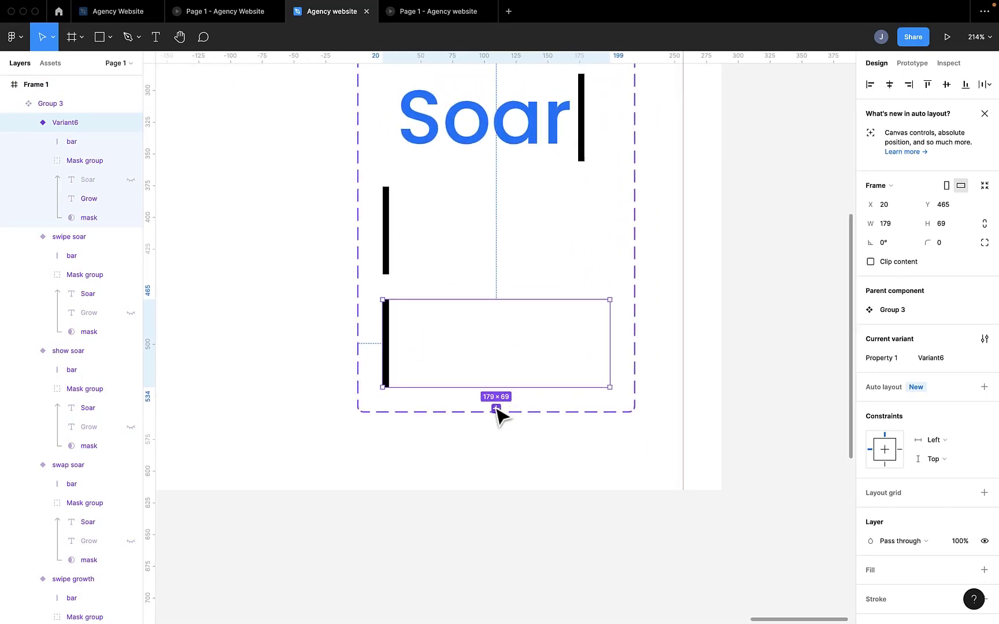
left_click(496, 409)
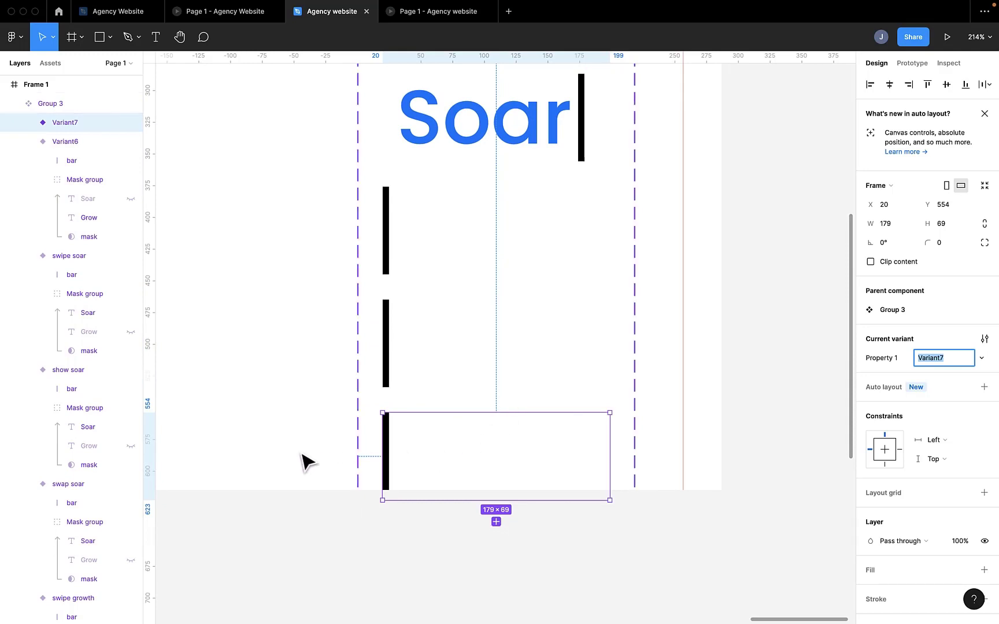
left_click(309, 485)
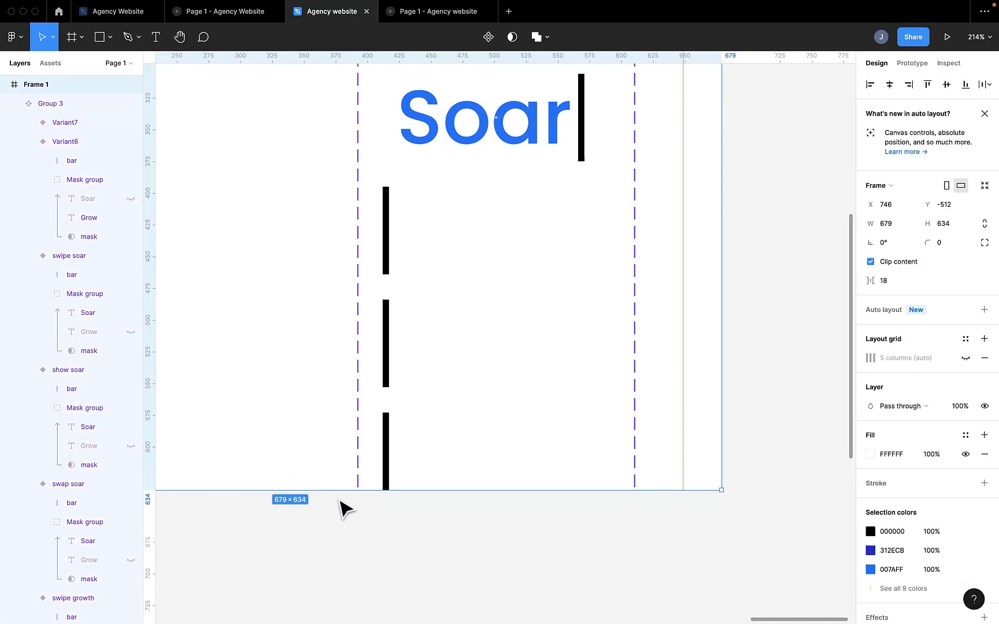
left_click_drag(335, 490, 331, 554)
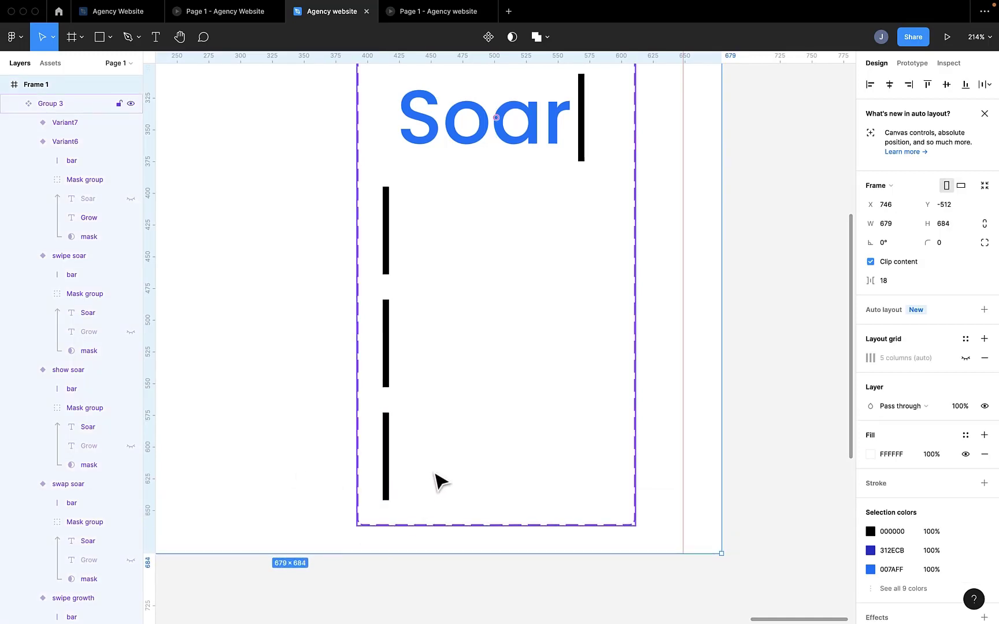
Step: In the seventh variant, move the bar to the variant's right edge and widen the mask to 179 px
left_click(391, 473)
left_click(389, 475)
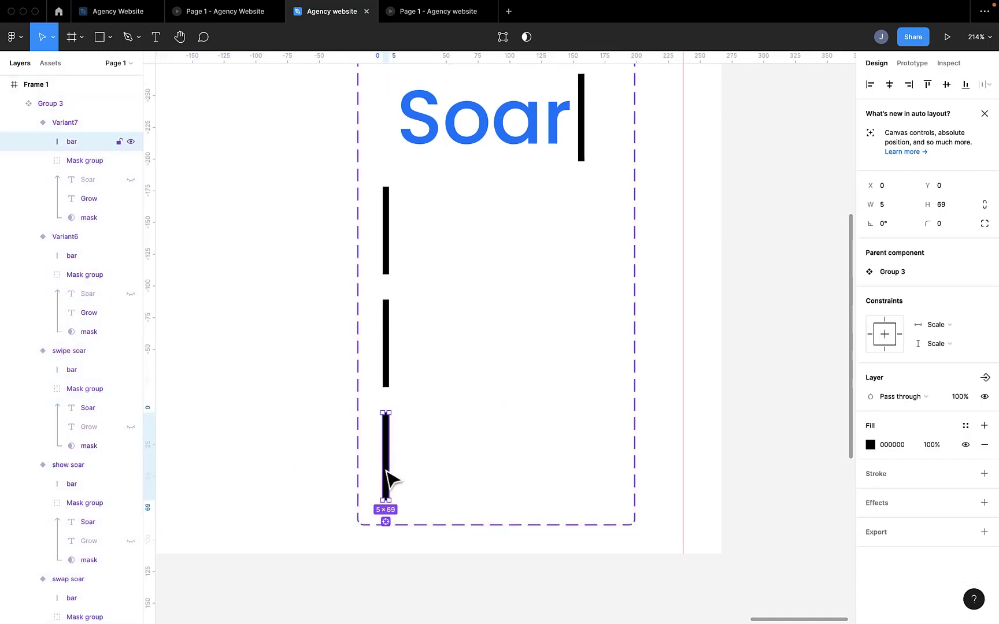
left_click_drag(392, 473, 604, 492)
left_click(410, 488)
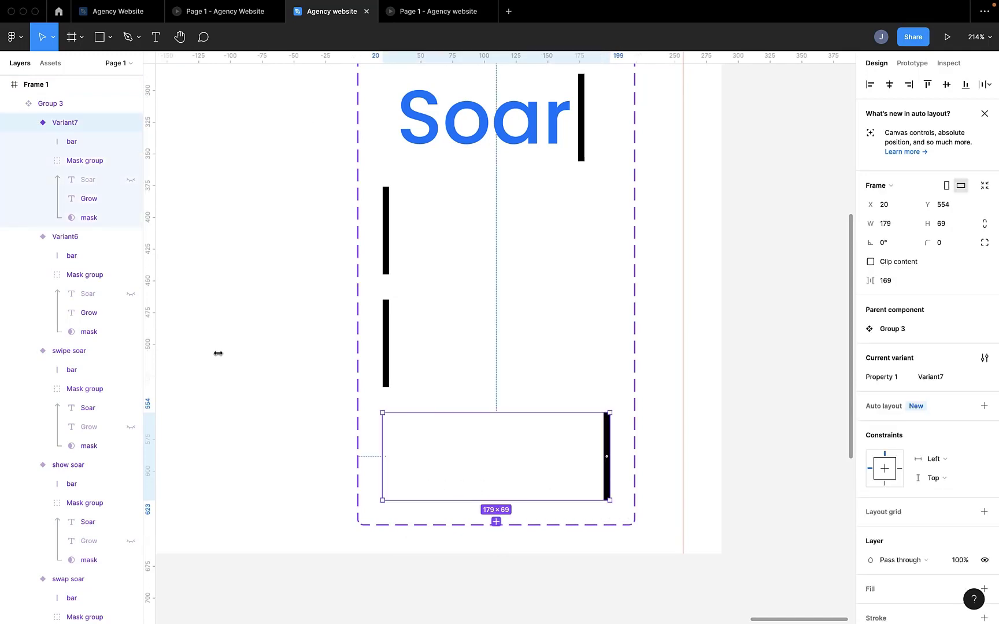
left_click(92, 219)
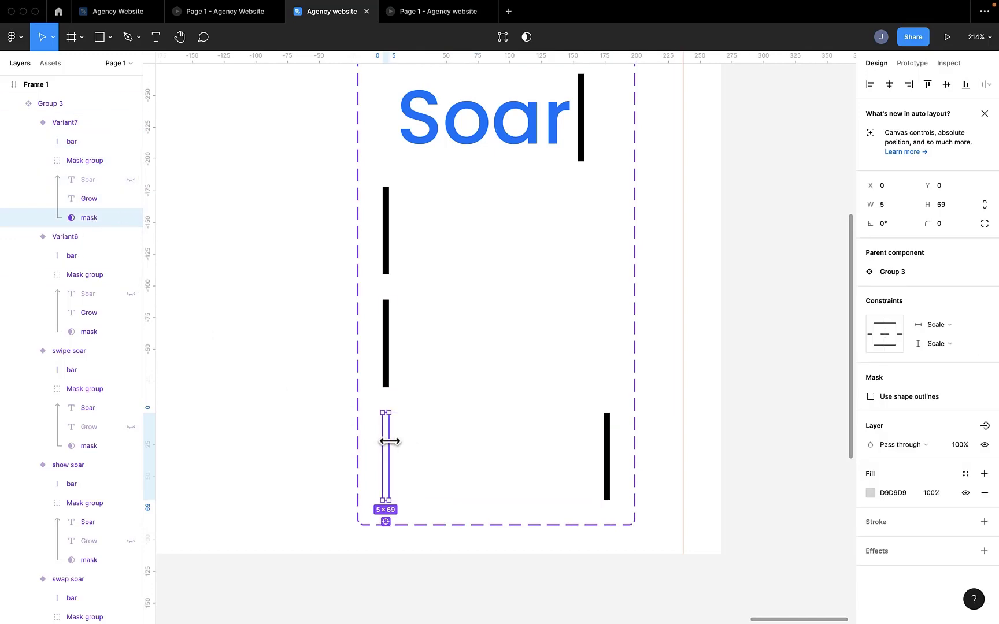
left_click_drag(389, 441, 611, 469)
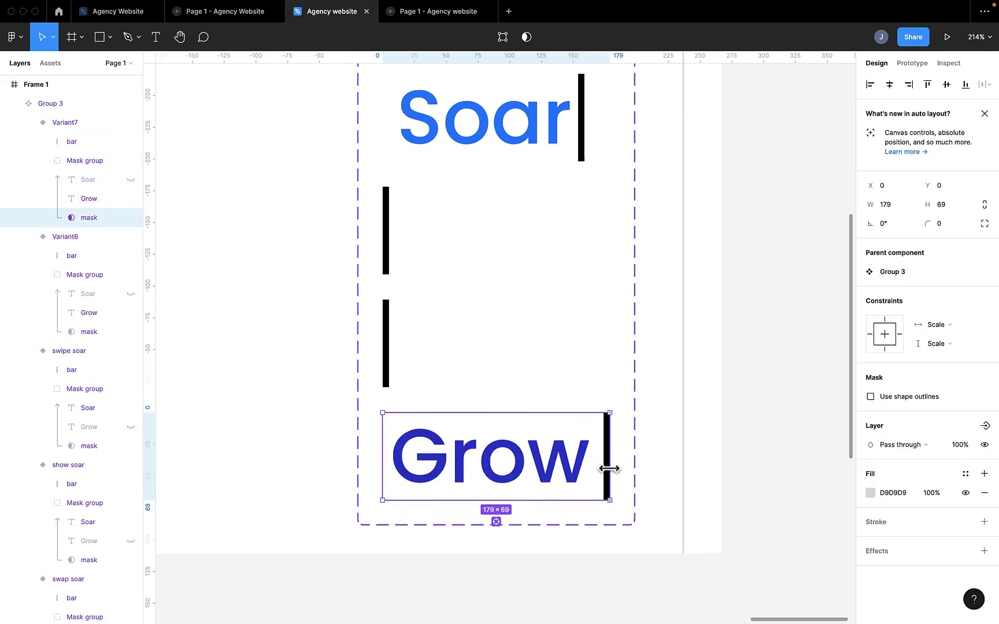
Step: Clear the selection and switch from design to prototype editing for the Grow/Soar variants
left_click(692, 390)
scroll(502, 392, "up", 1)
scroll(497, 392, "down", 10)
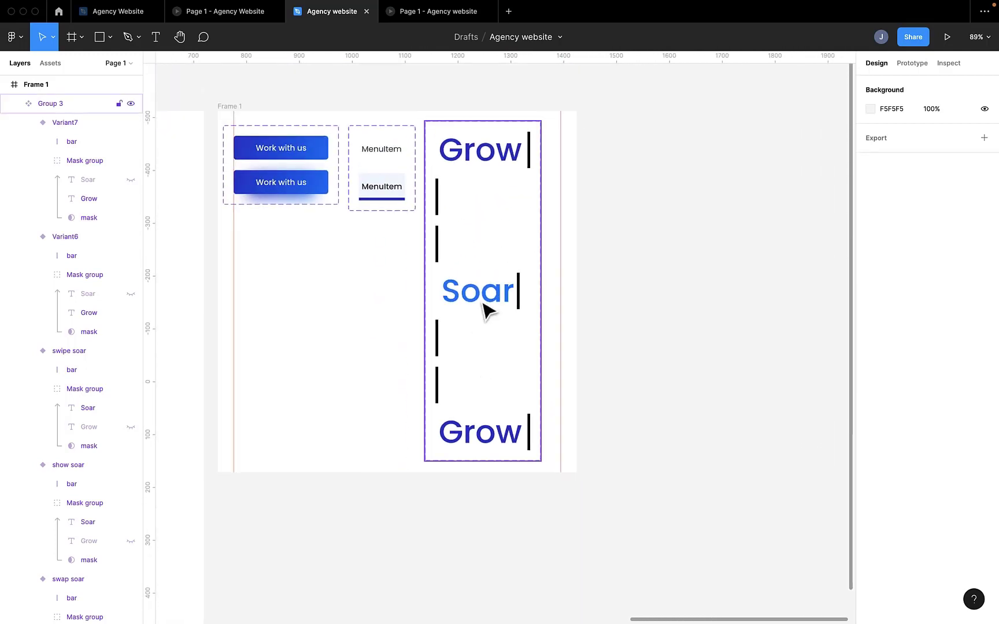
left_click(912, 64)
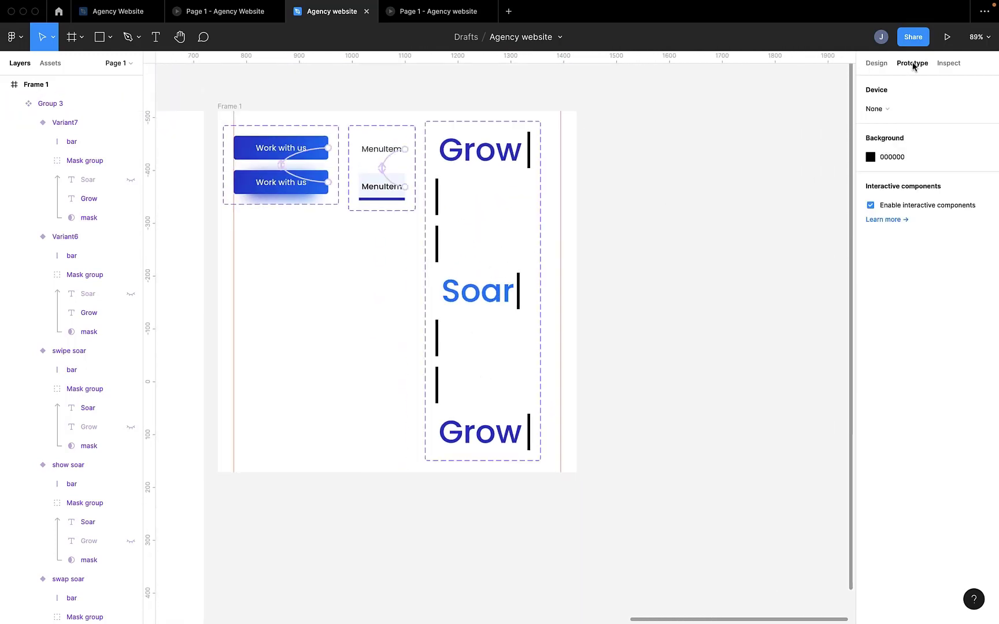